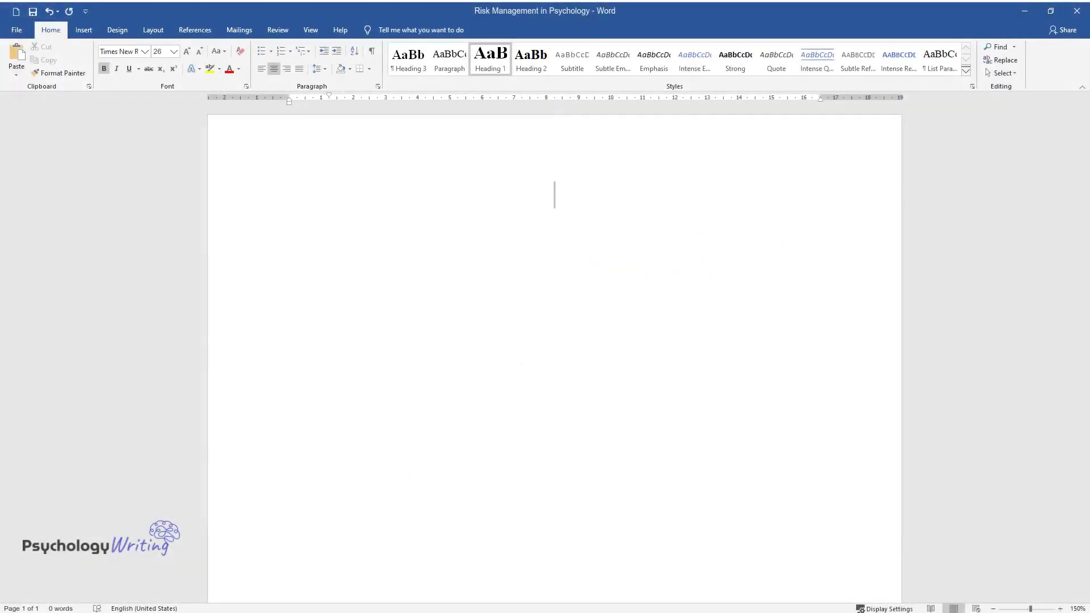
# Type the title 'Risk Management in Psychology' as a bold, centred Heading 1 in Times New Roman 26.
pyautogui.write('Risk Manag')
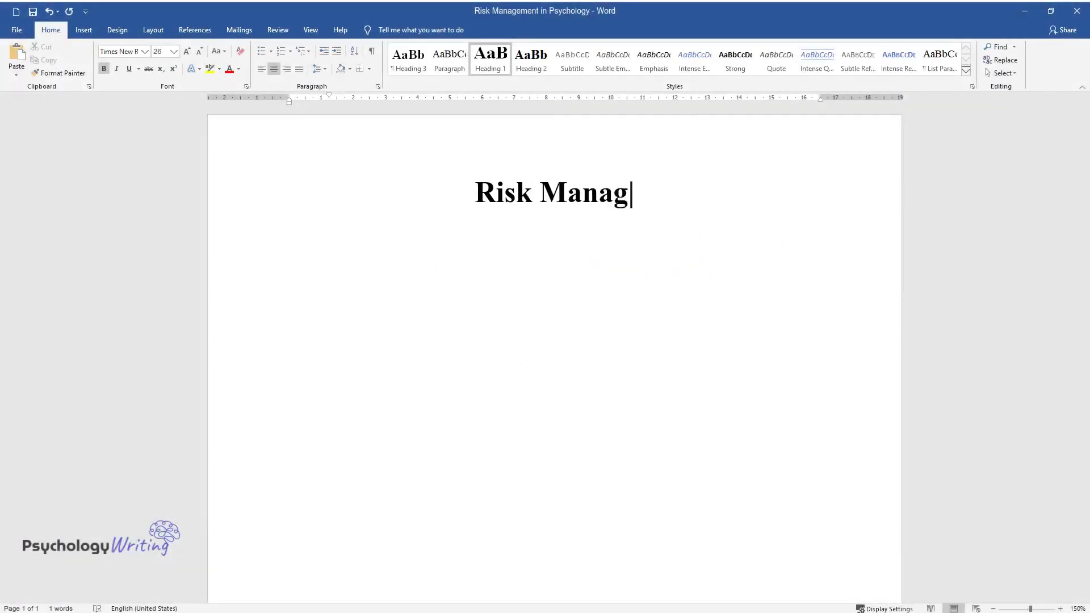
pyautogui.write('ement in Psychology')
# Below the title, start a 14 pt body paragraph beginning 'The psychology of risk underlies the understanding…'.
pyautogui.press('Return')
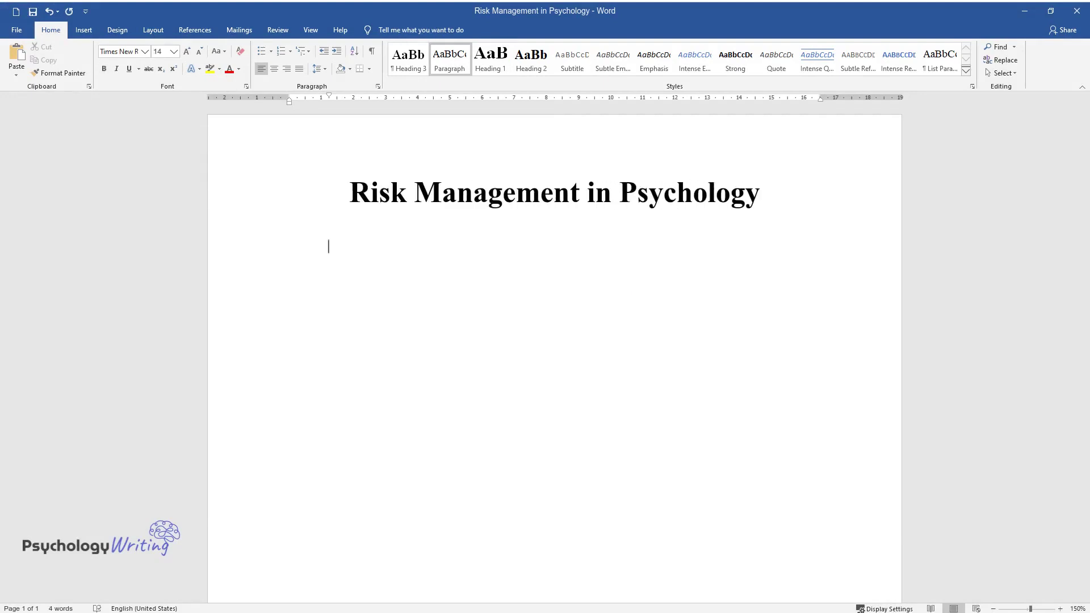
pyautogui.write('The psychology of risk un')
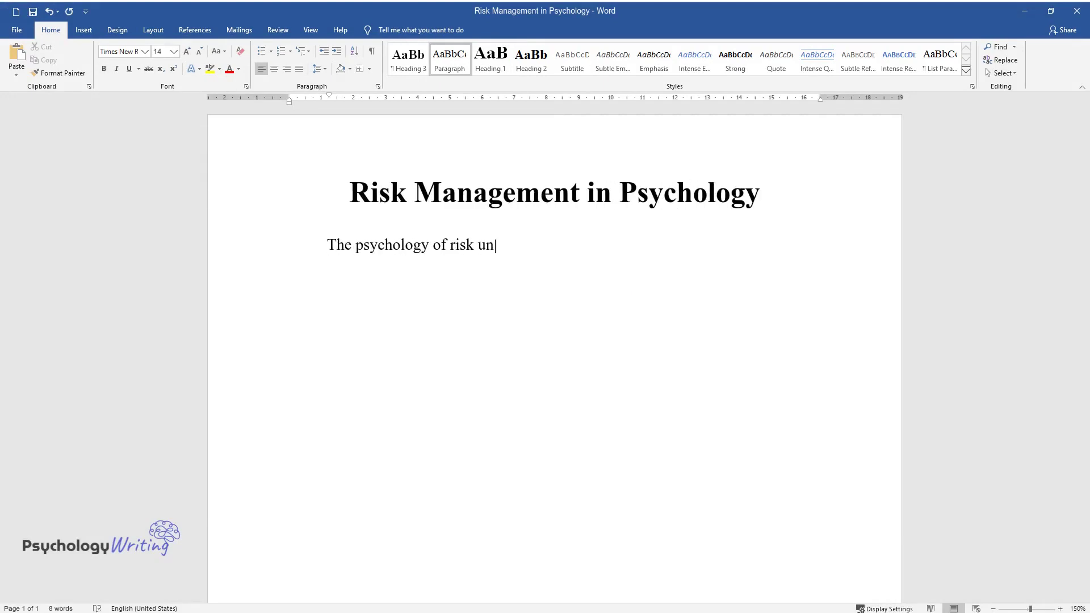
pyautogui.write('derlies the understanding and study of vari')
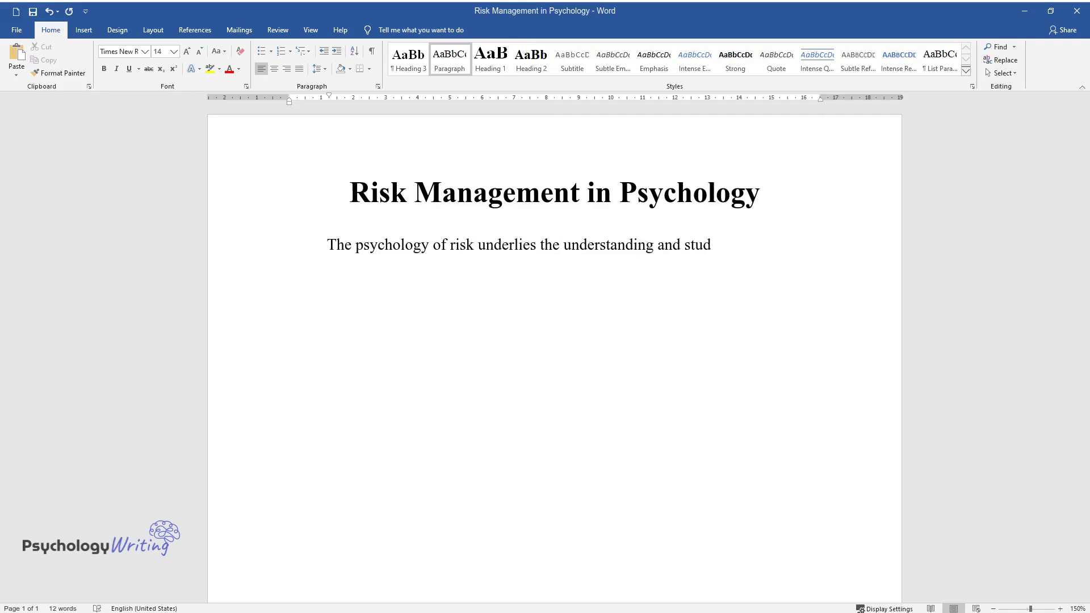
pyautogui.write('ous mental perceptions tha')
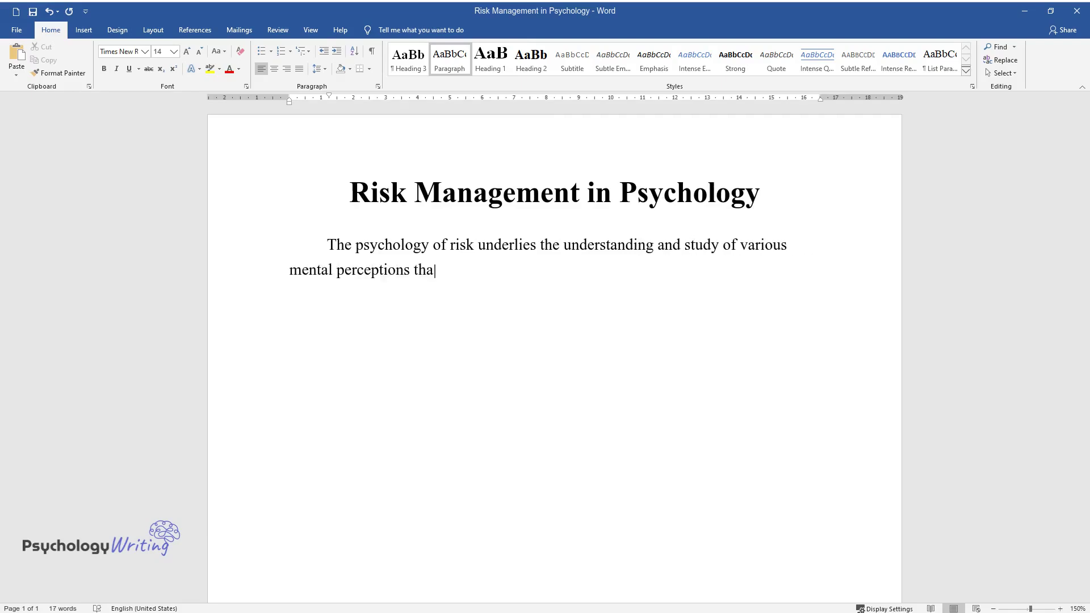
pyautogui.write('t determine bodily responses to si')
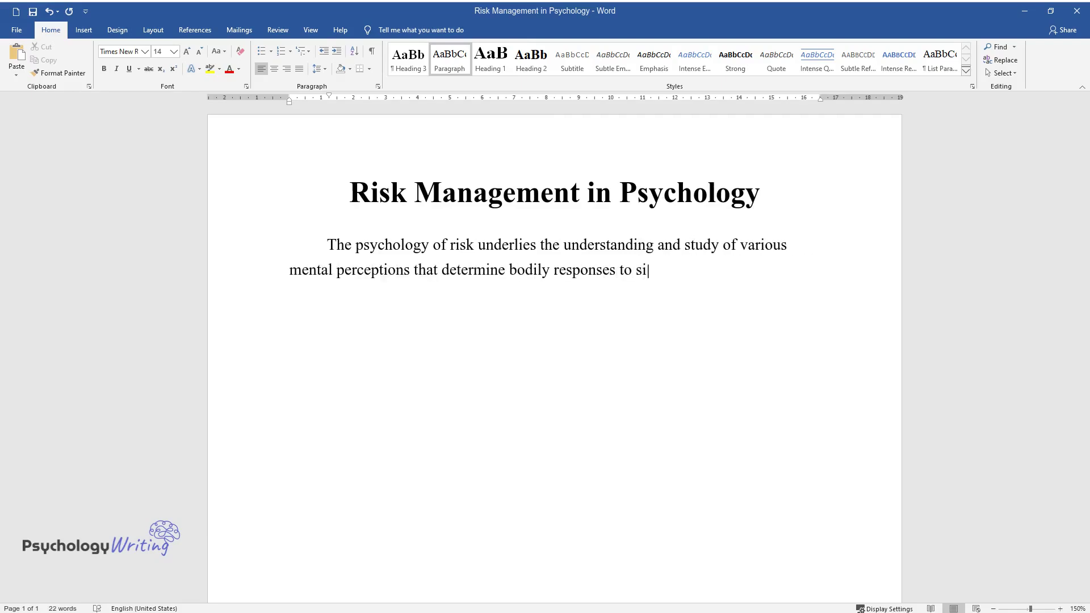
pyautogui.write('tuations that are deemed risky, spa')
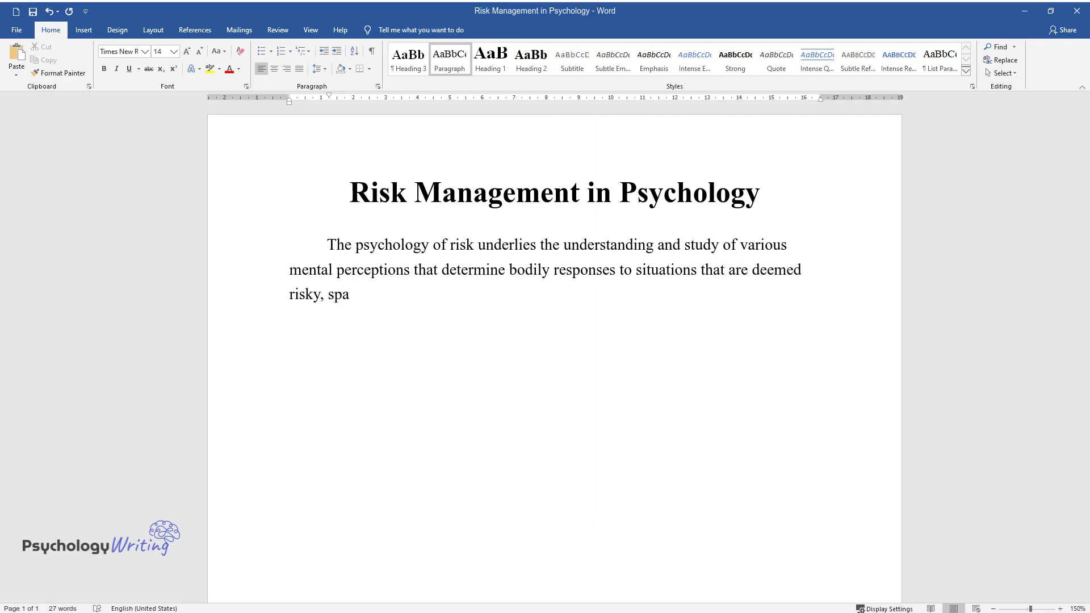
pyautogui.write("nning a risk's impact recognition ")
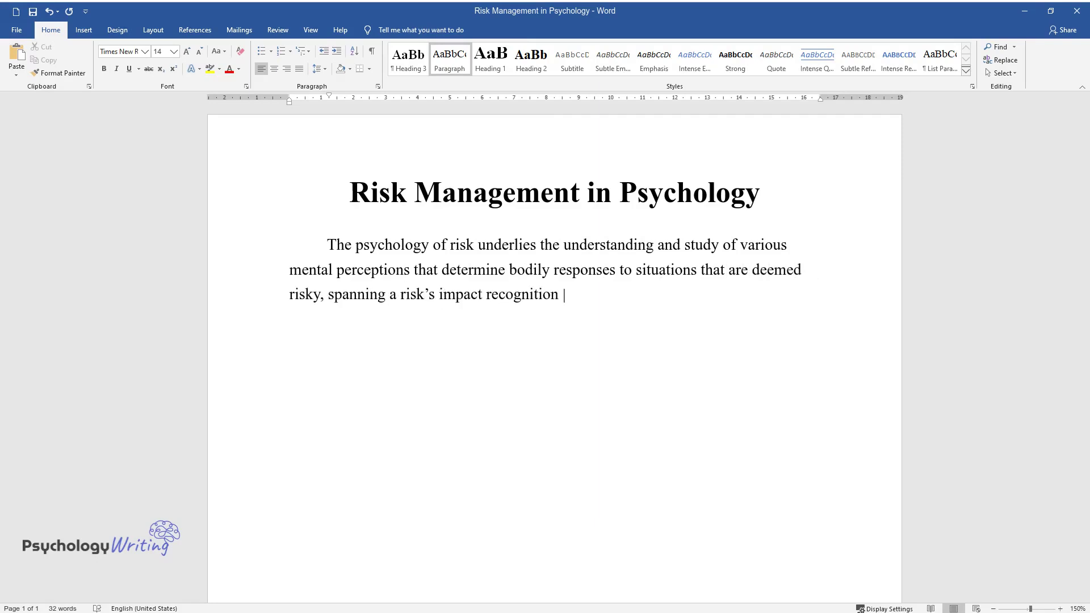
pyautogui.write('and frameworks for making judgments')
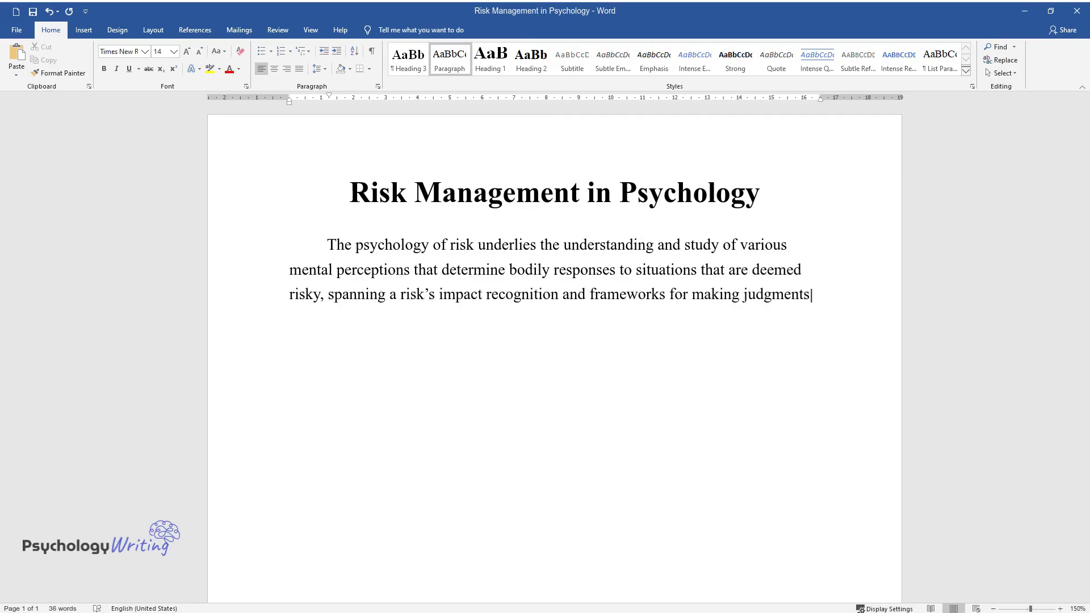
pyautogui.write('. As a result, the techniques and measures taken ar')
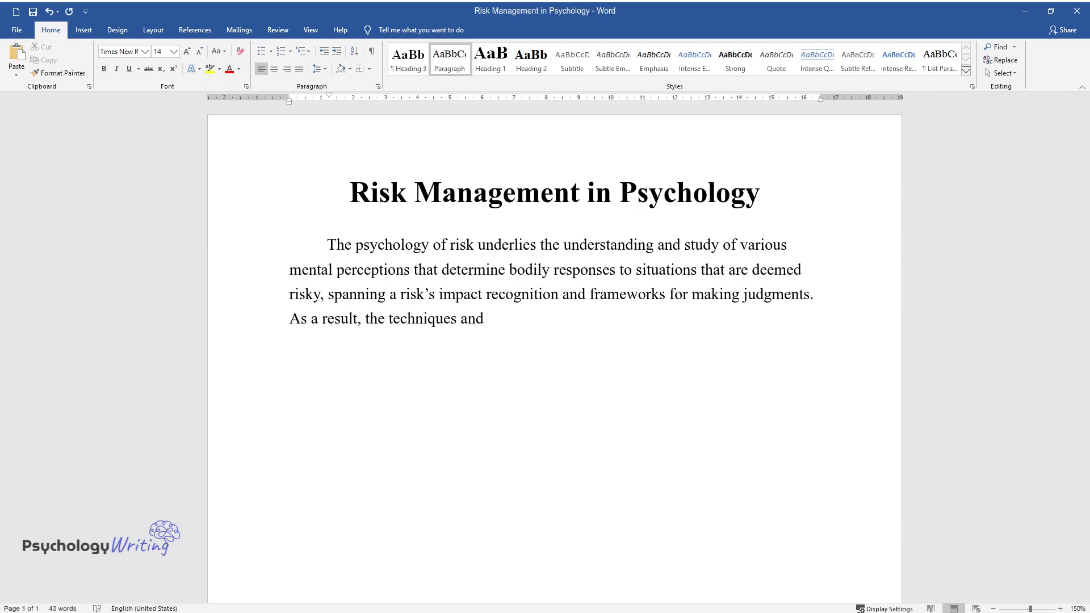
pyautogui.write('e often more obje')
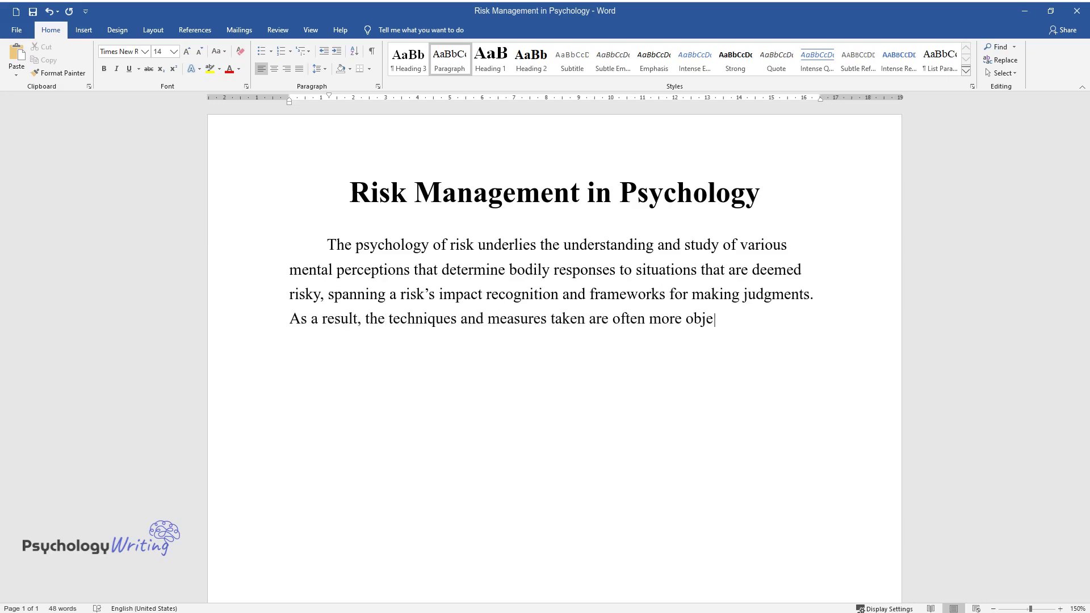
pyautogui.write('ctive. They are dependent upon the ')
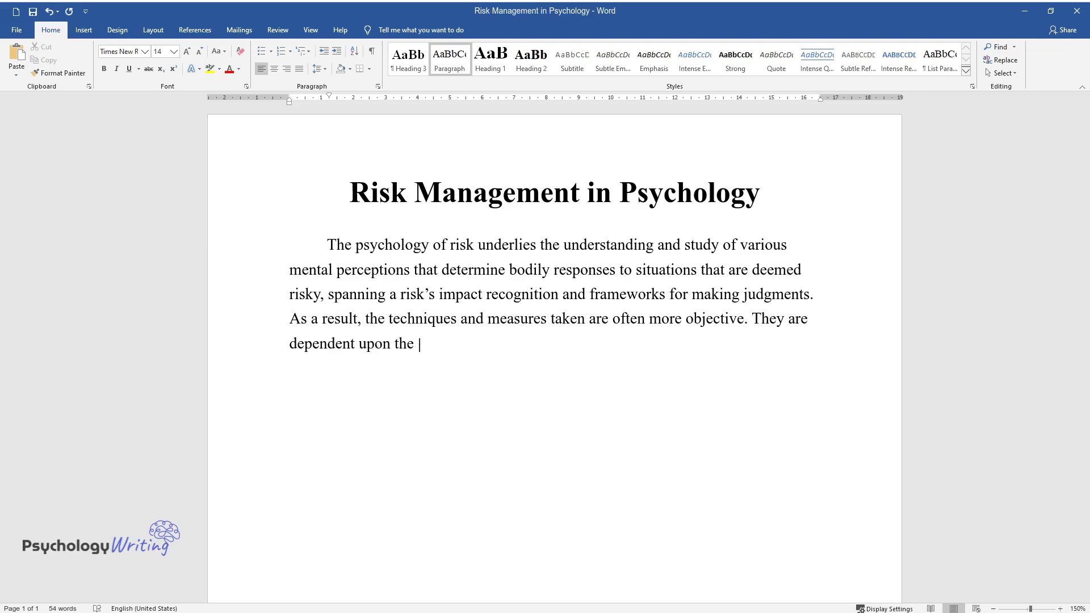
pyautogui.write('actual situations that can never be')
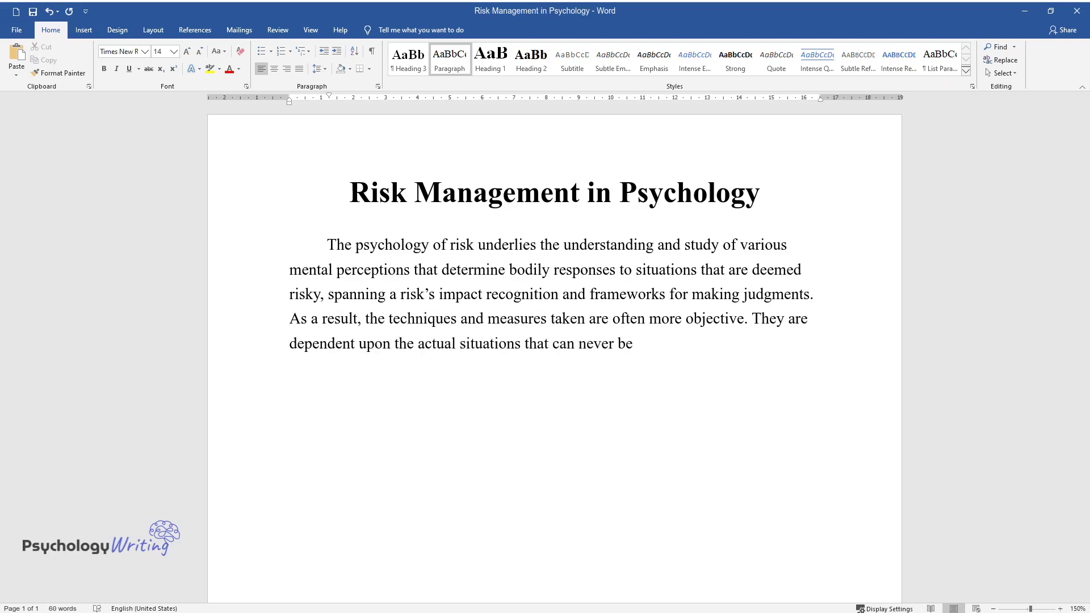
pyautogui.write(' adequately assessed due to their ')
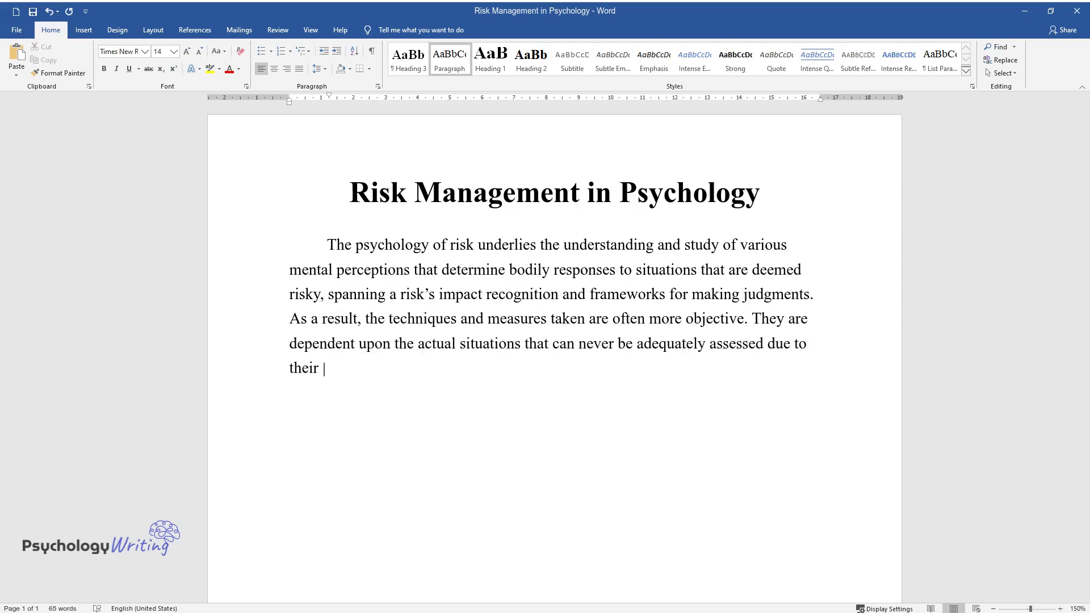
pyautogui.write('unknown nature. The same goes for e')
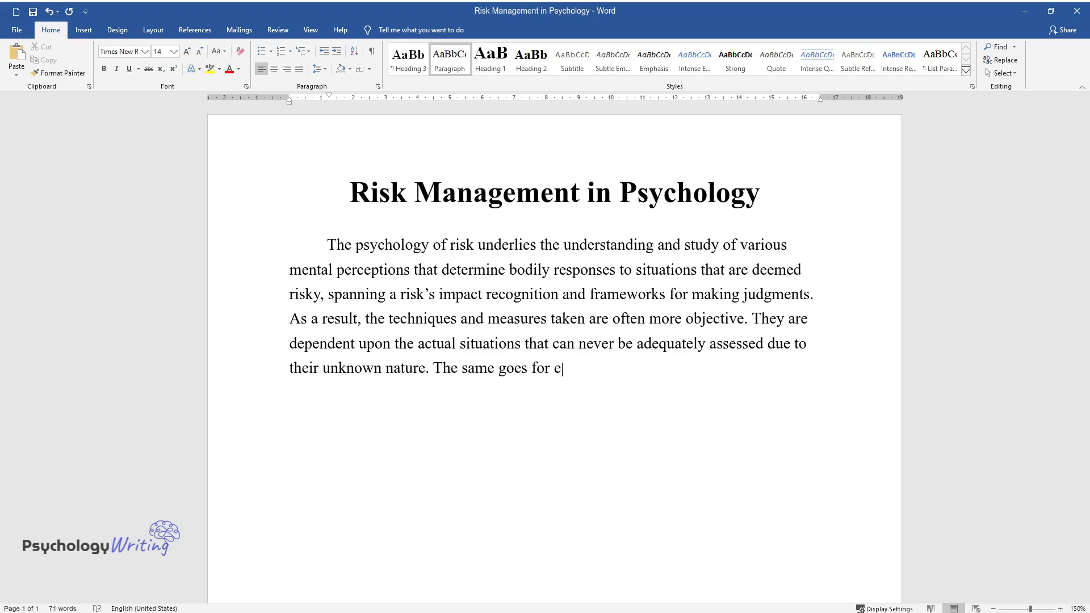
pyautogui.write('valuating terrorists and related a')
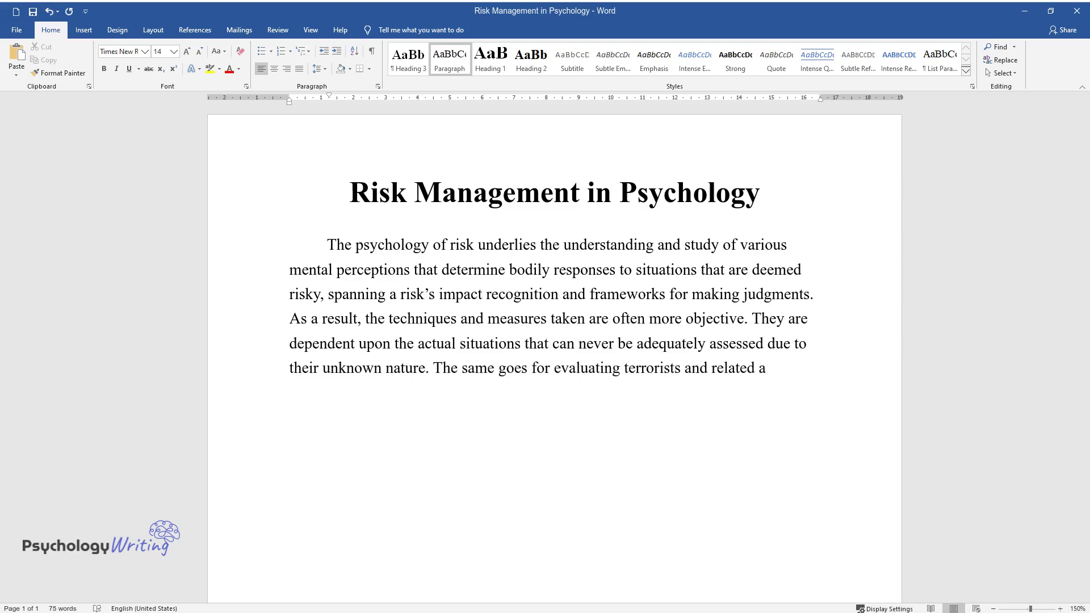
pyautogui.write('ttacks that have similar widespread dimensi')
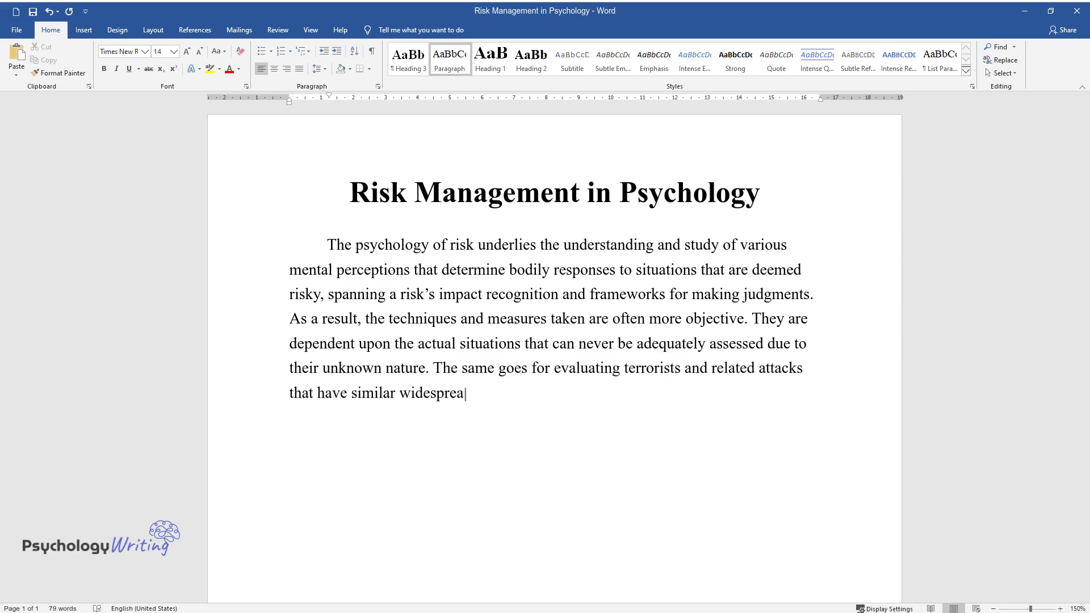
pyautogui.write('ons that limit appropriate')
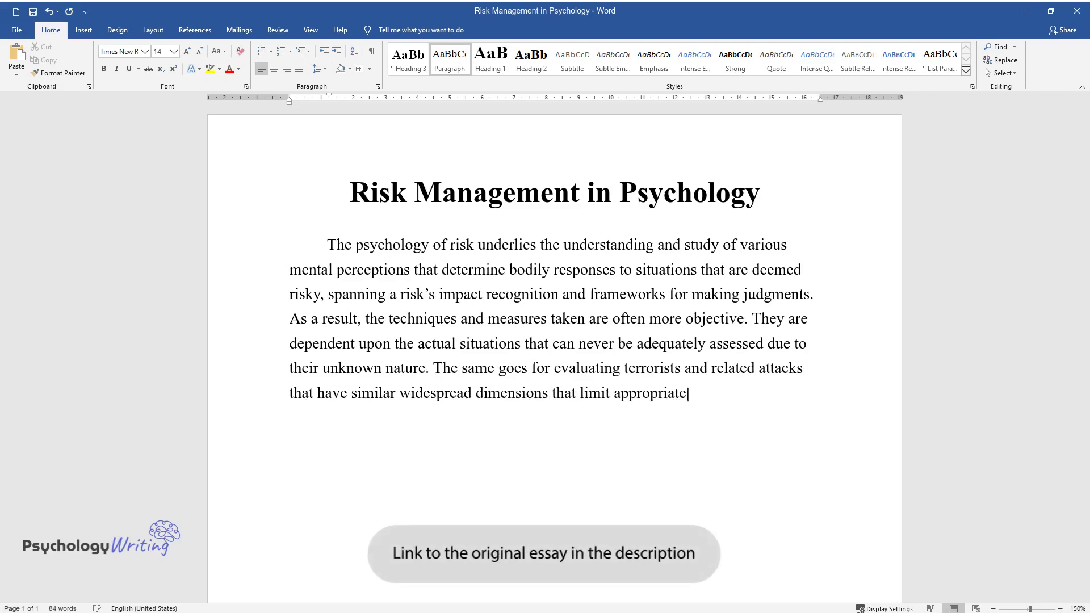
pyautogui.write(' assessment. Therefore, this paper')
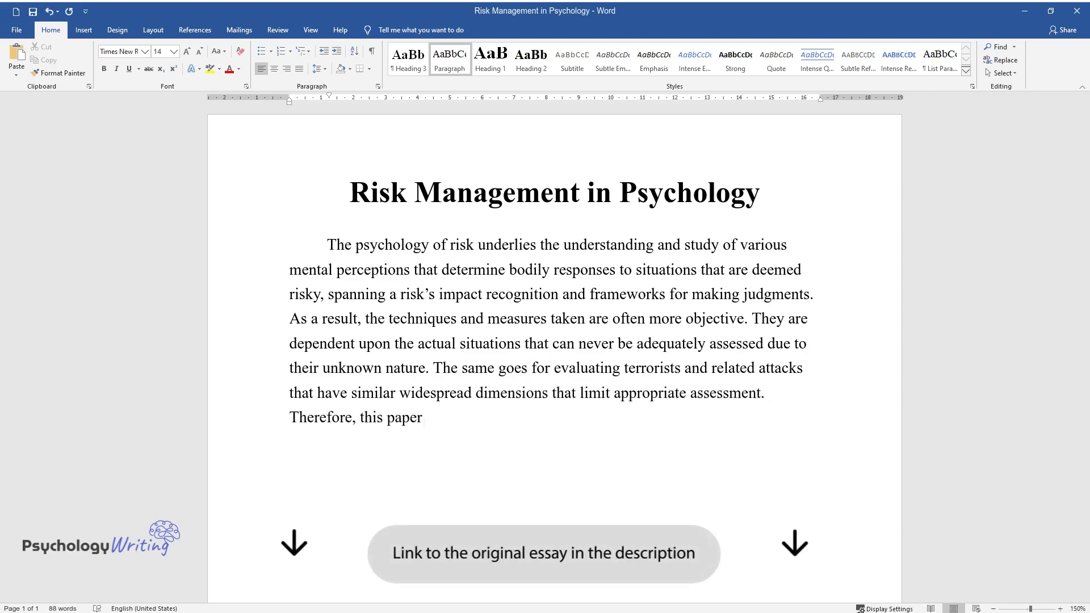
pyautogui.write(' looks into the social-psychologica')
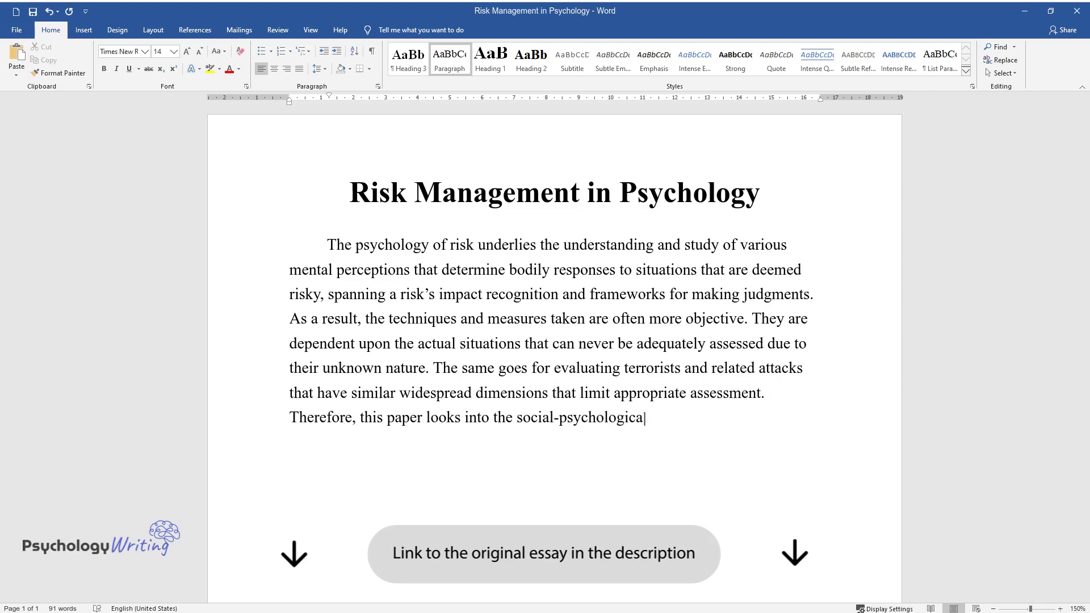
pyautogui.write('l aspects of managing risks and controlling victims')
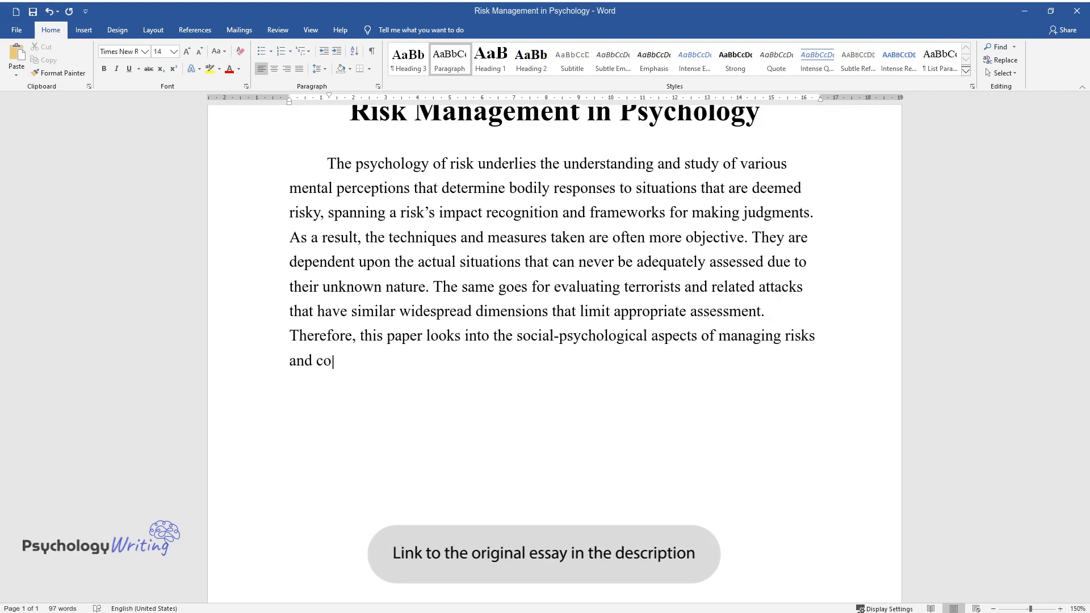
pyautogui.write("' perceptions of risk.")
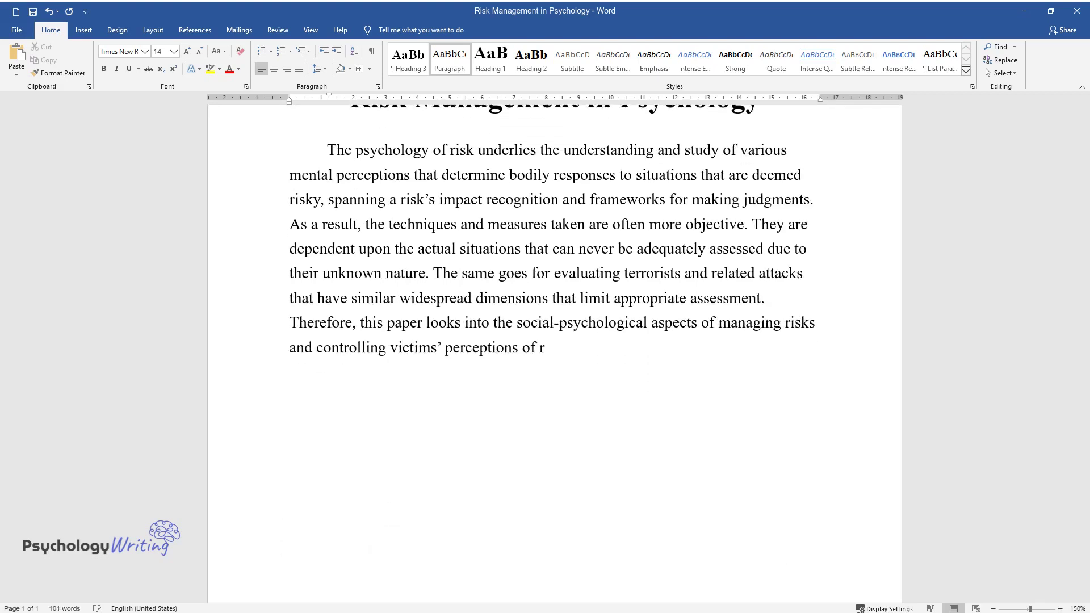
pyautogui.write('The brai')
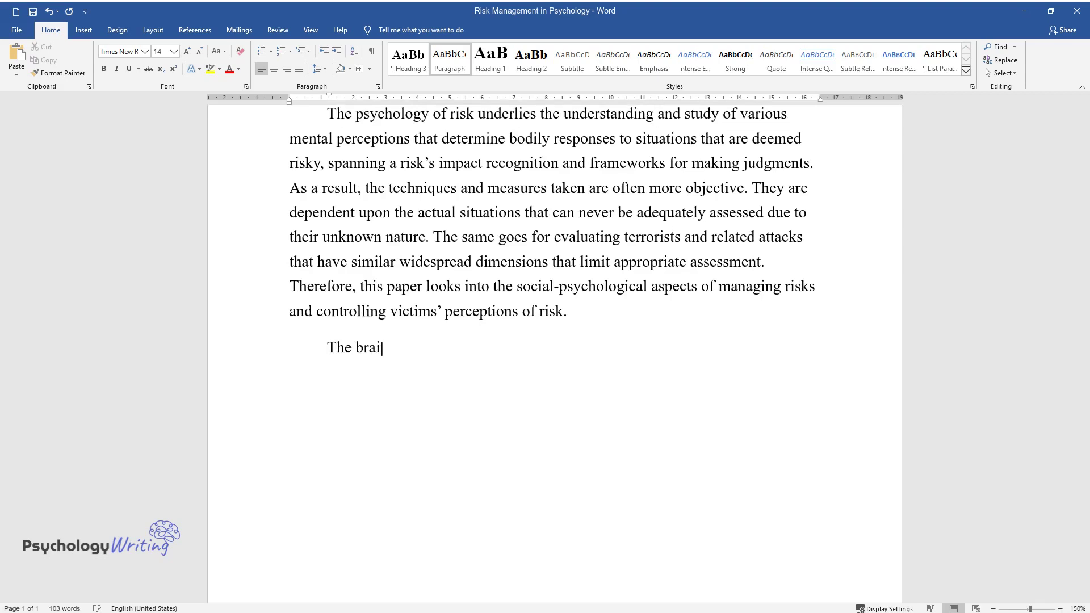
pyautogui.write('n is the central point where soc')
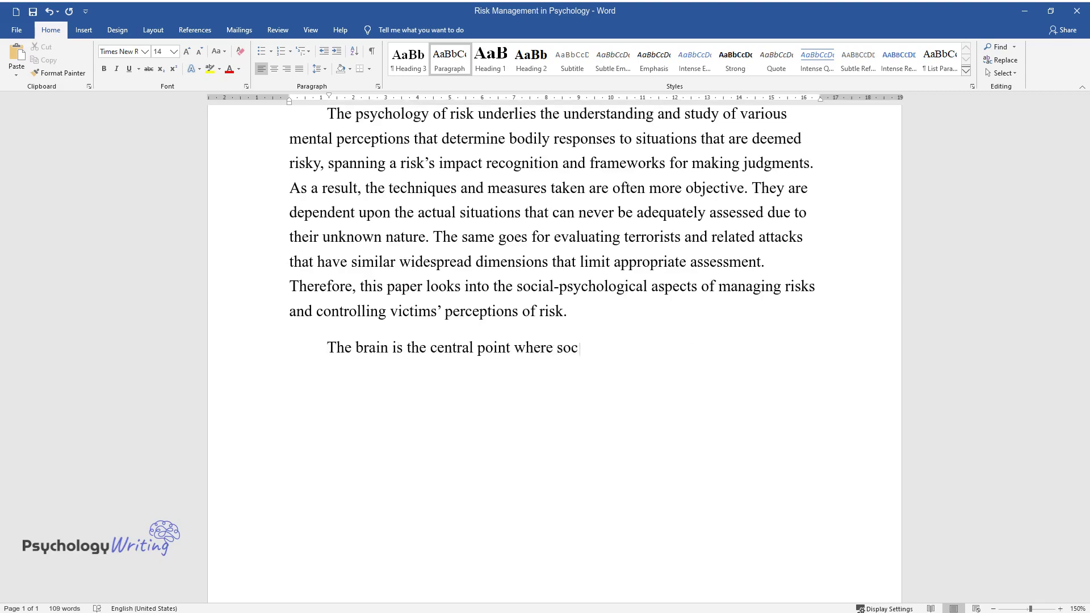
pyautogui.write('ial behaviors and actions are p')
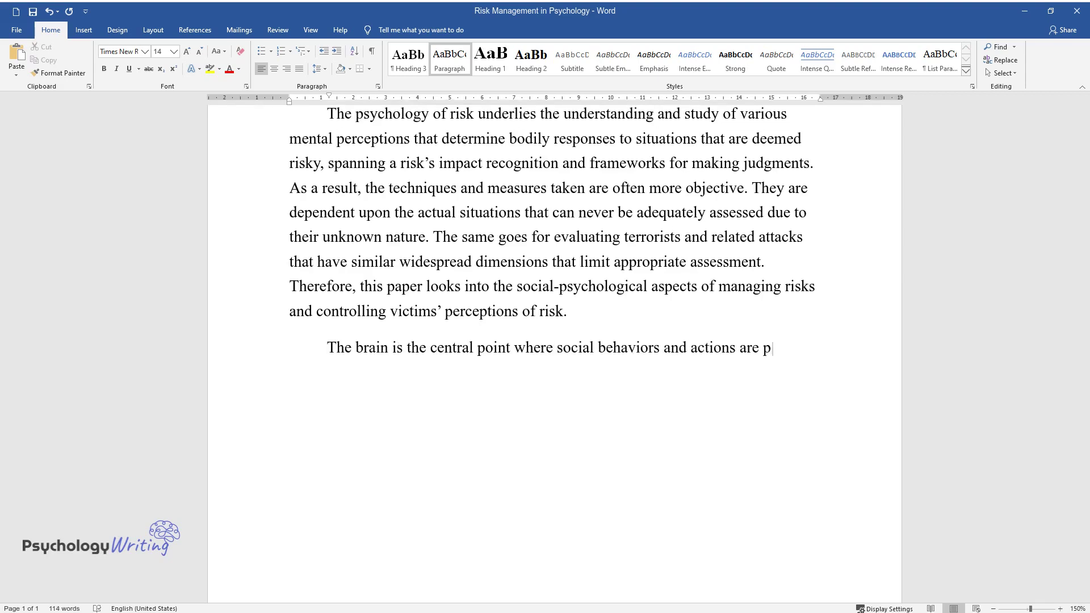
pyautogui.write('ivoted. As a result, it is the ')
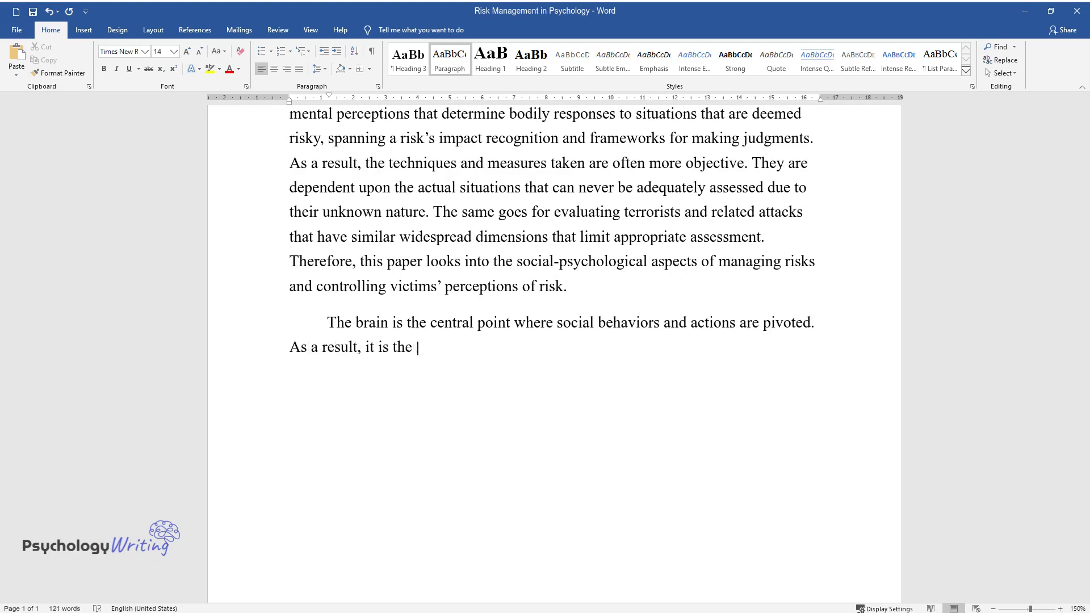
pyautogui.write('determining factor of the influ')
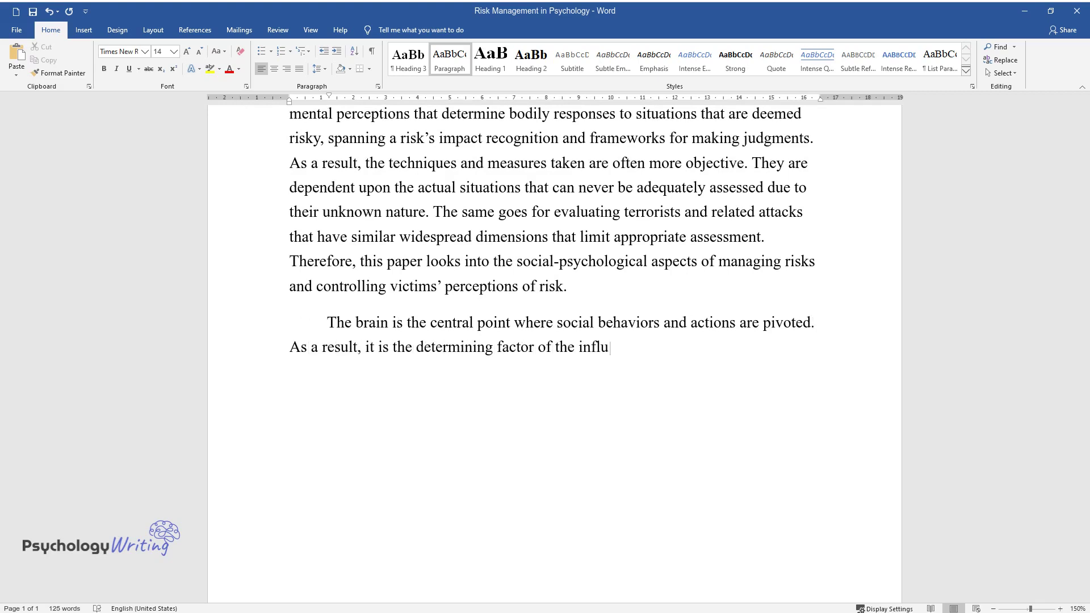
pyautogui.write('ence that imagined, actual, or')
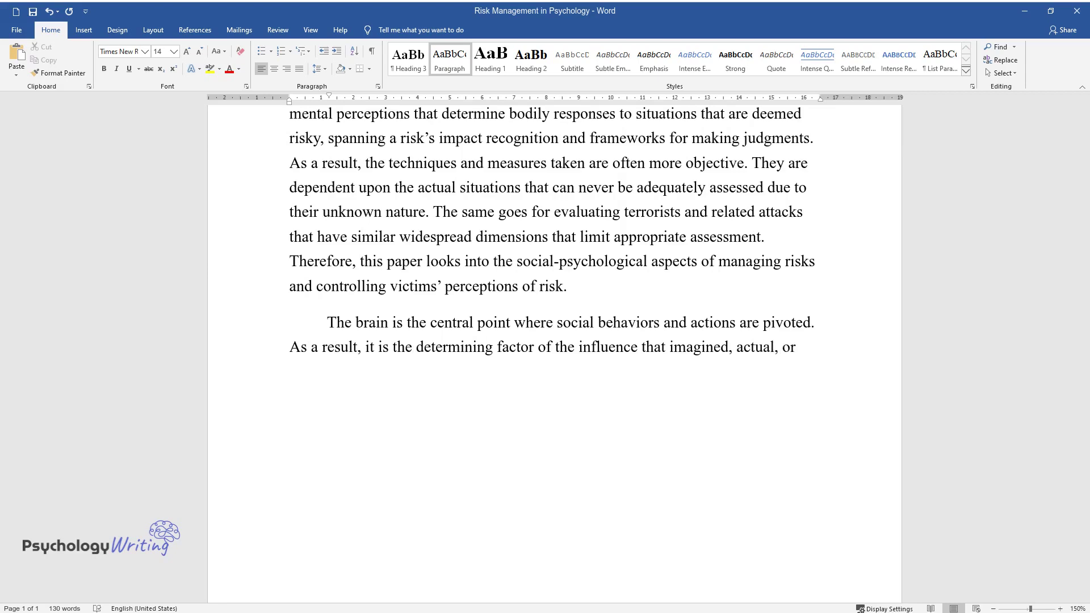
pyautogui.write(' implied situations have on peopl')
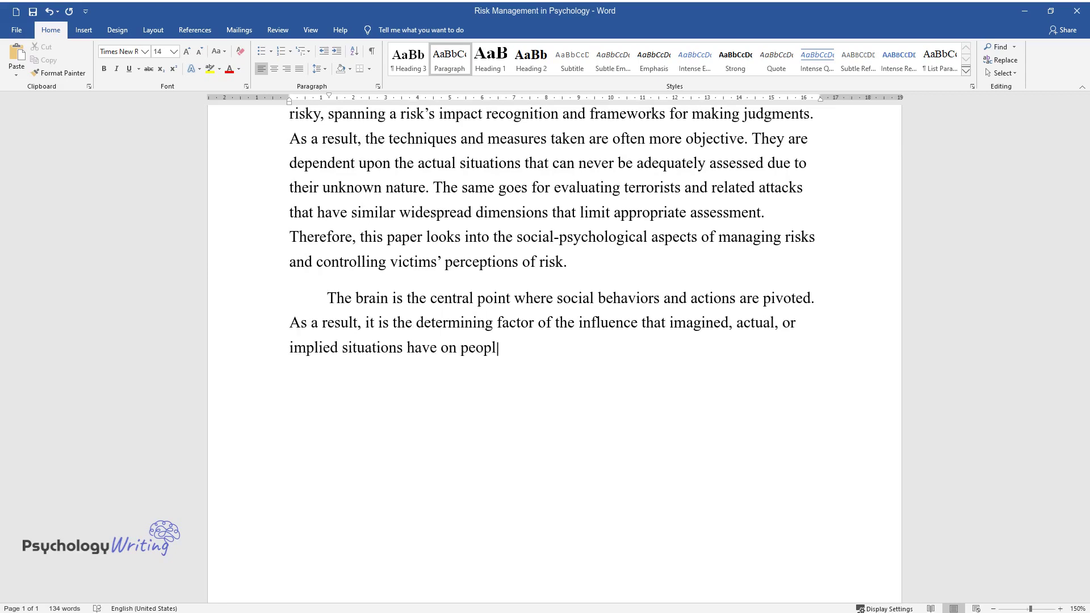
pyautogui.write("e's feelings, thoughts, and behaviors. ")
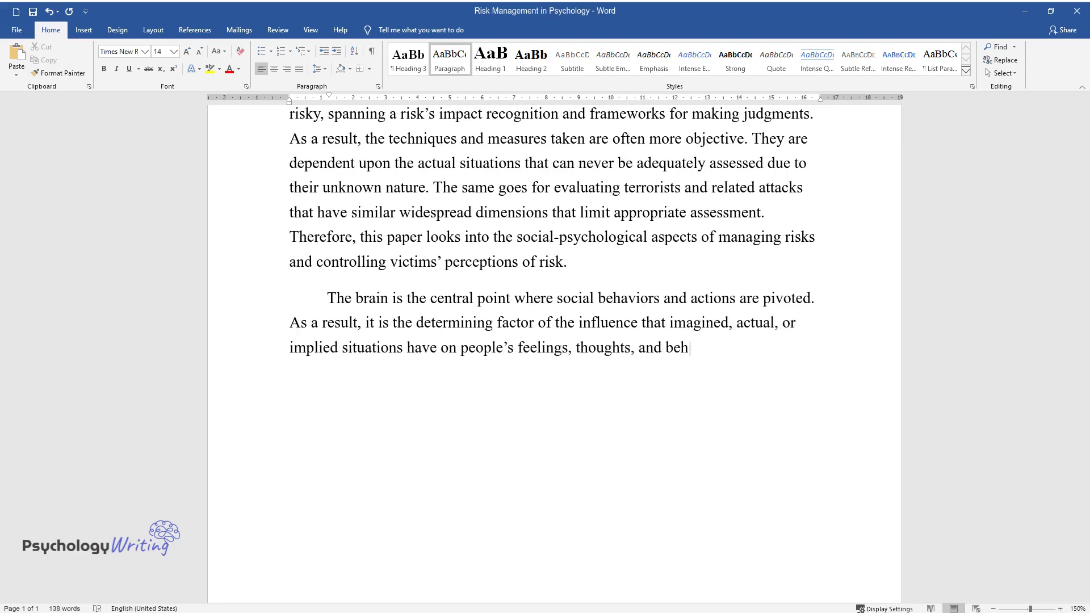
pyautogui.write('Such risk management social-psy')
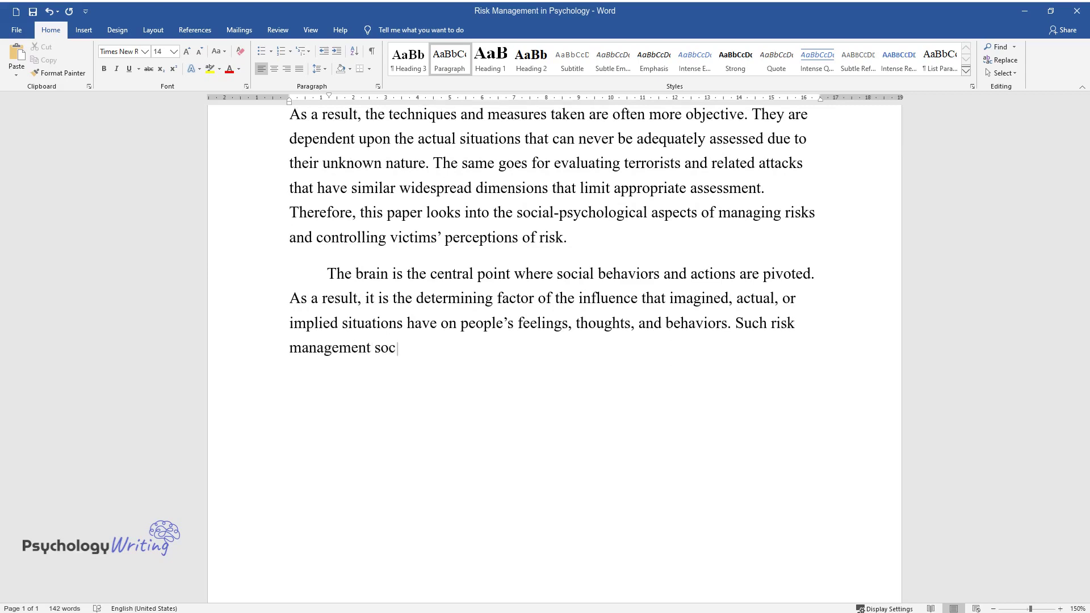
pyautogui.write('chological aspects as ag')
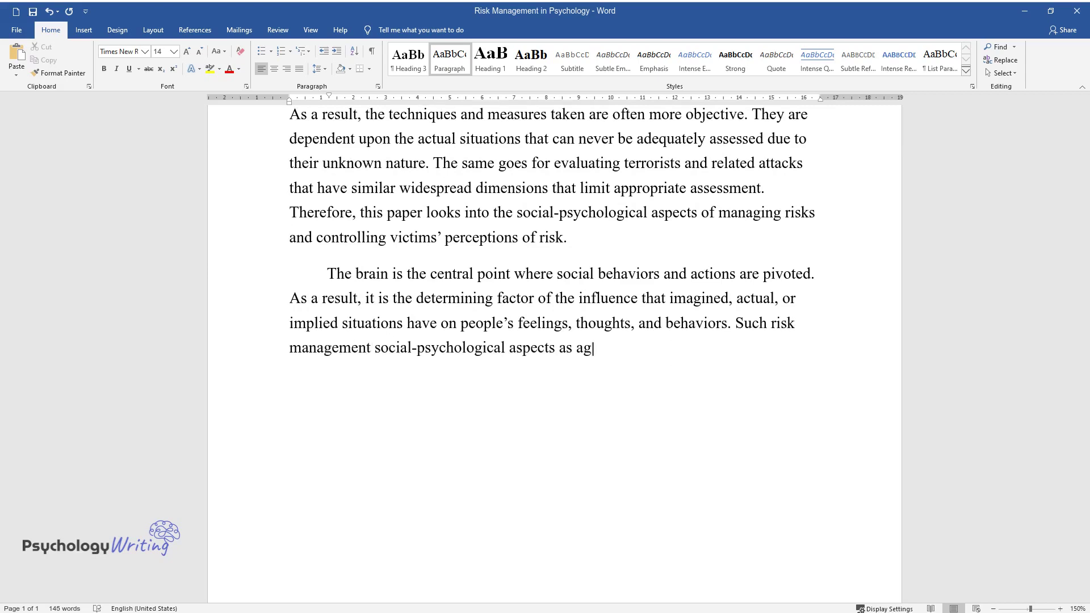
pyautogui.write('gression, self-concept, stereot')
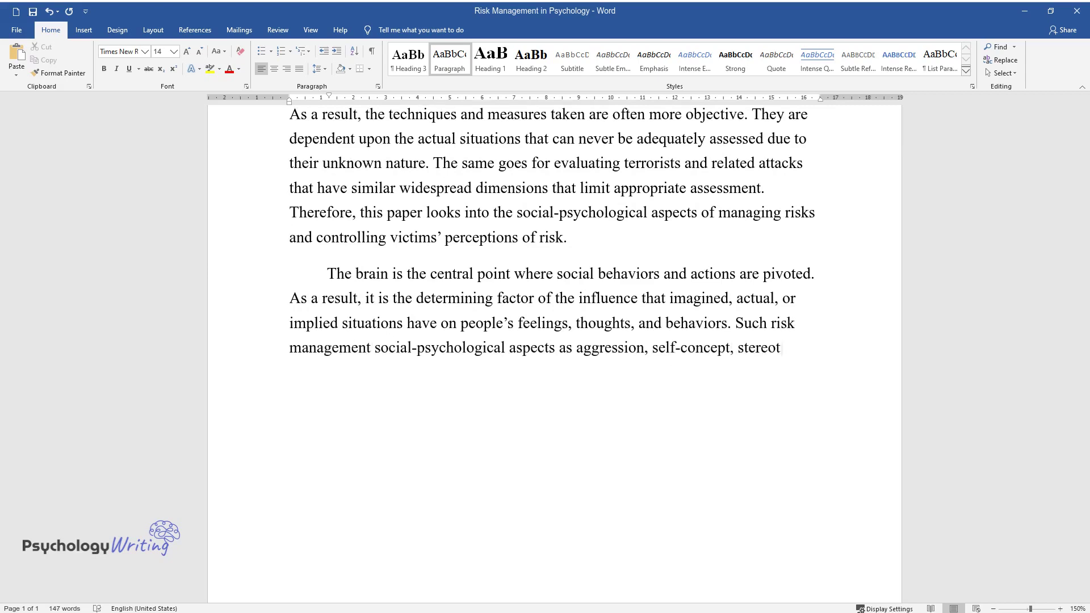
pyautogui.write('ypes, social influence,')
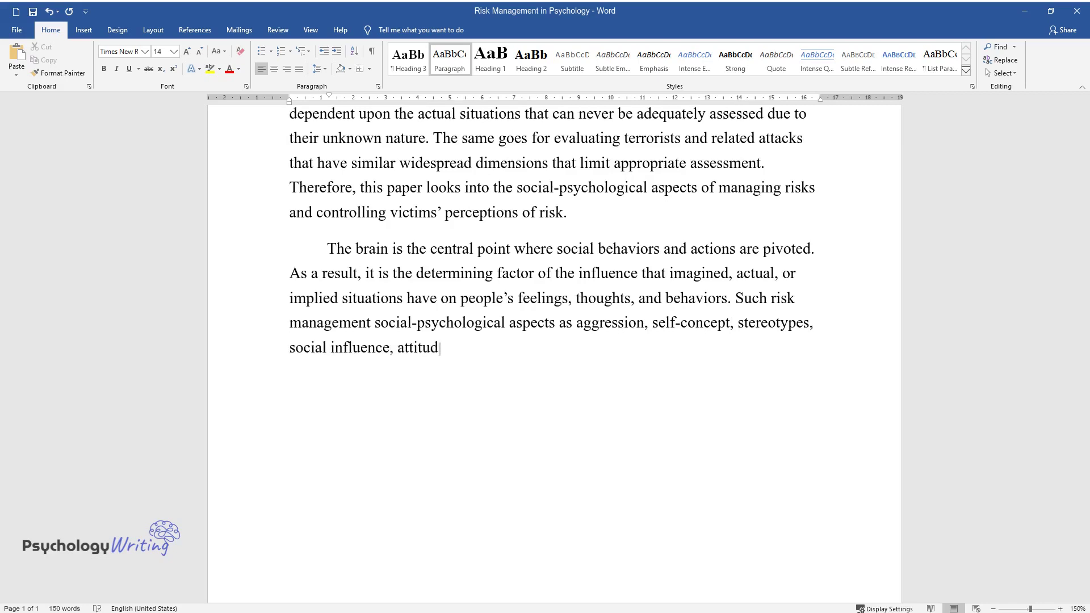
pyautogui.write(' attitudes, attribution theory, social c')
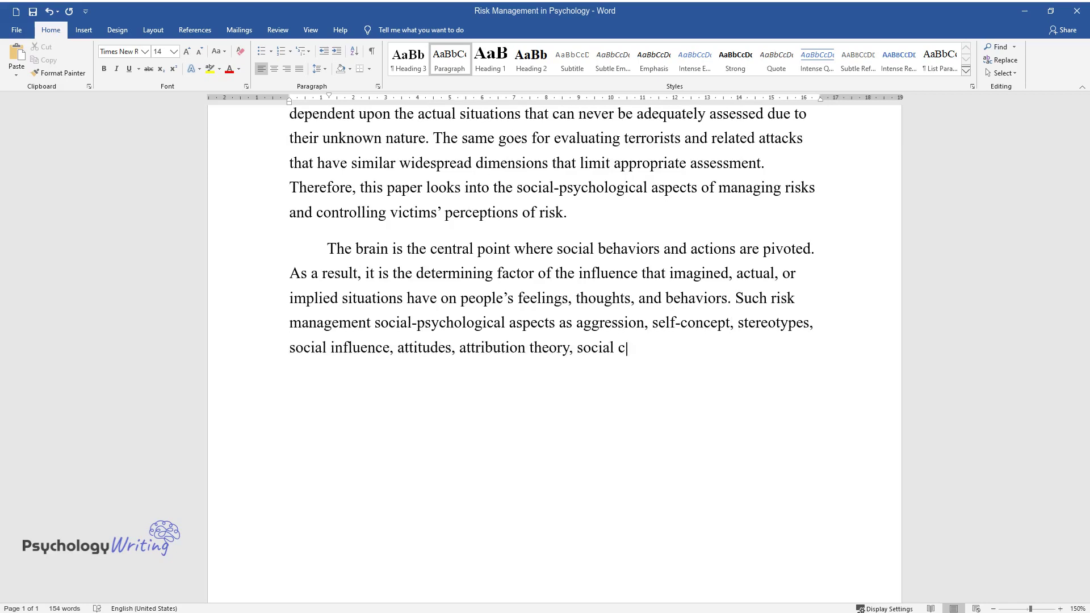
pyautogui.write('ognition, interpersonal process')
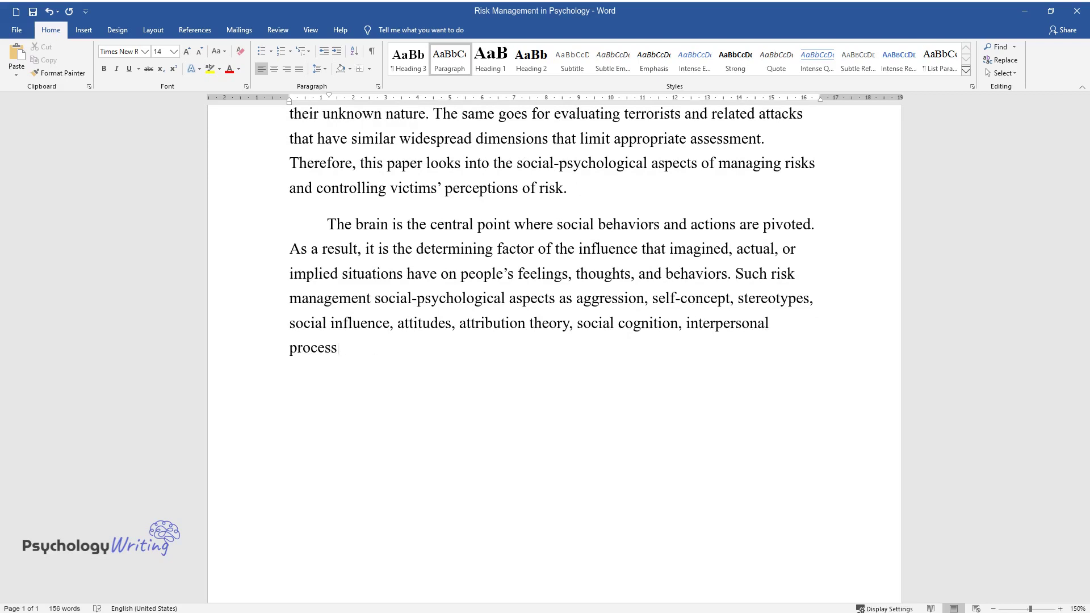
pyautogui.write('es, and discrimination and prej')
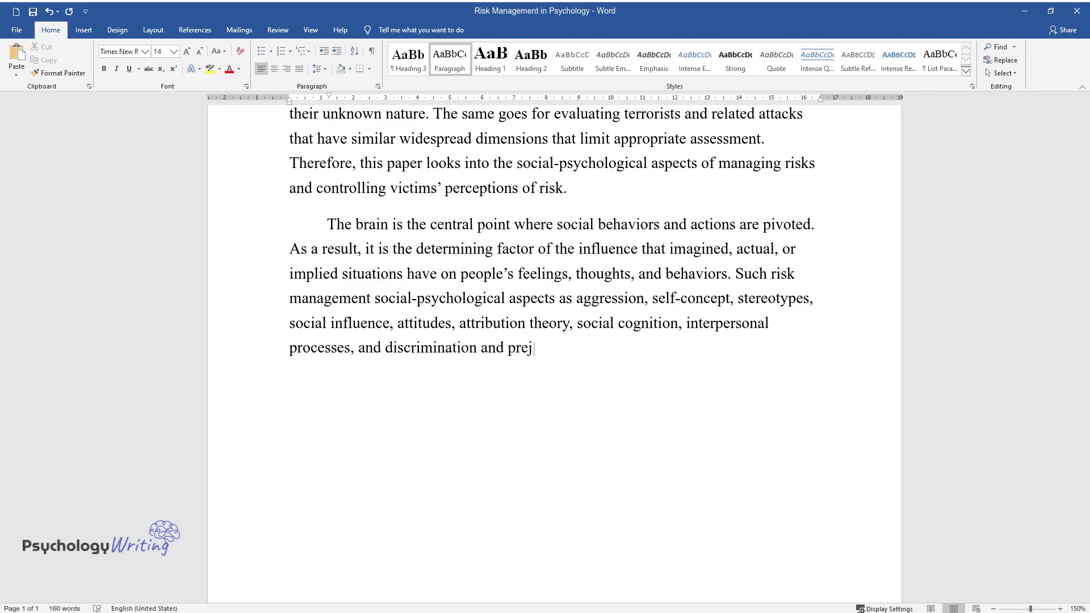
pyautogui.write('udice are vital.')
# End the brain paragraph after 'prejudice are vital.' and start a new paragraph.
pyautogui.press('Return')
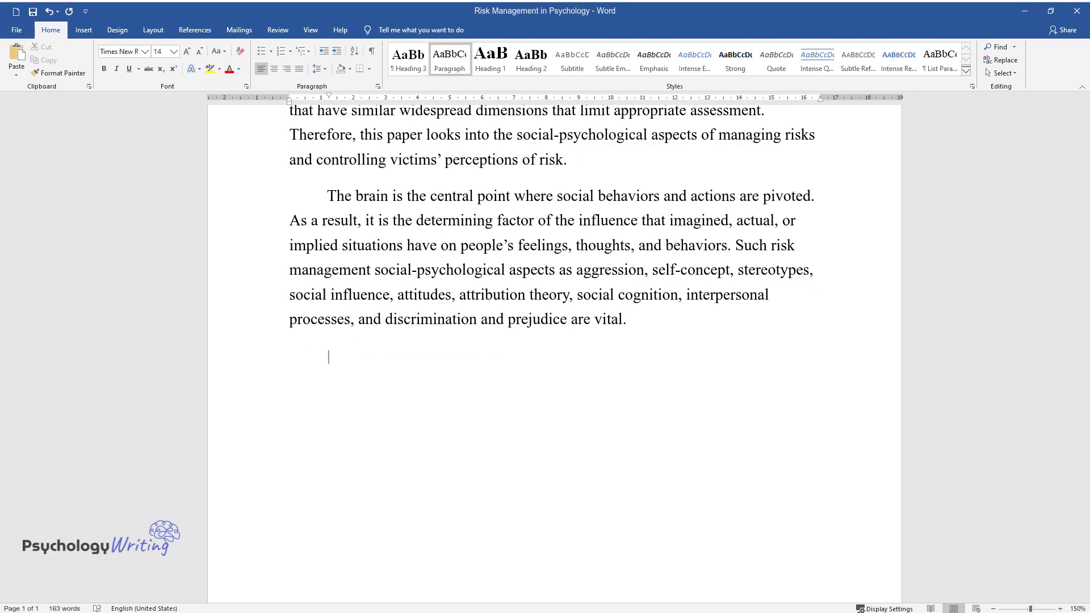
# Type the 'Primarily, these aspects determine…' paragraph through 'to attain safety.' and start a new line.
pyautogui.write('Primarily, these aspects dete')
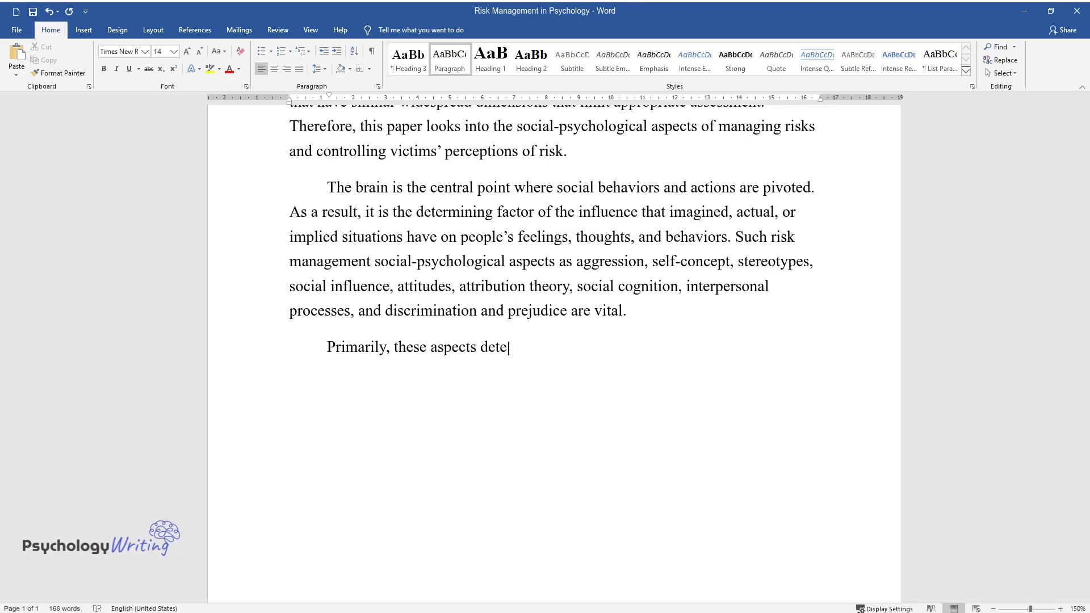
pyautogui.write('rmine how people react in the face')
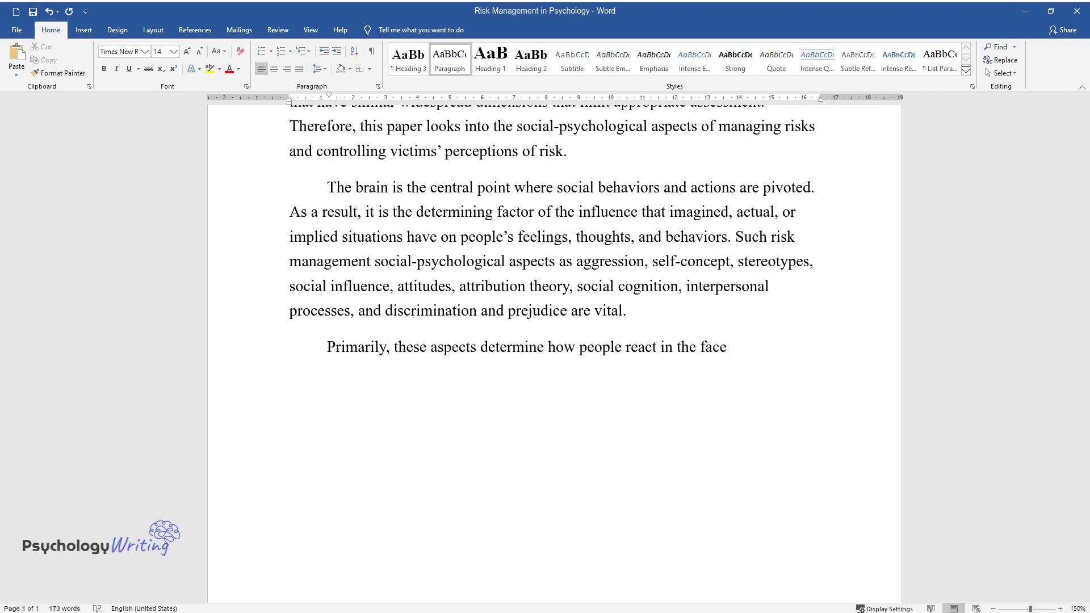
pyautogui.write(' of risk. For instance, specific ')
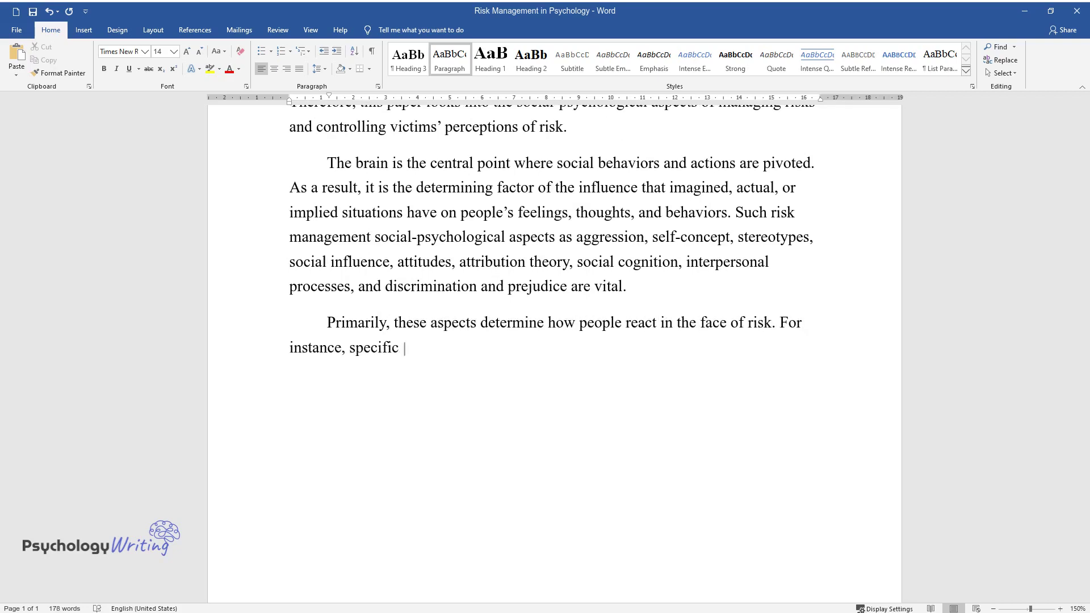
pyautogui.write('individuals may have an inherent ')
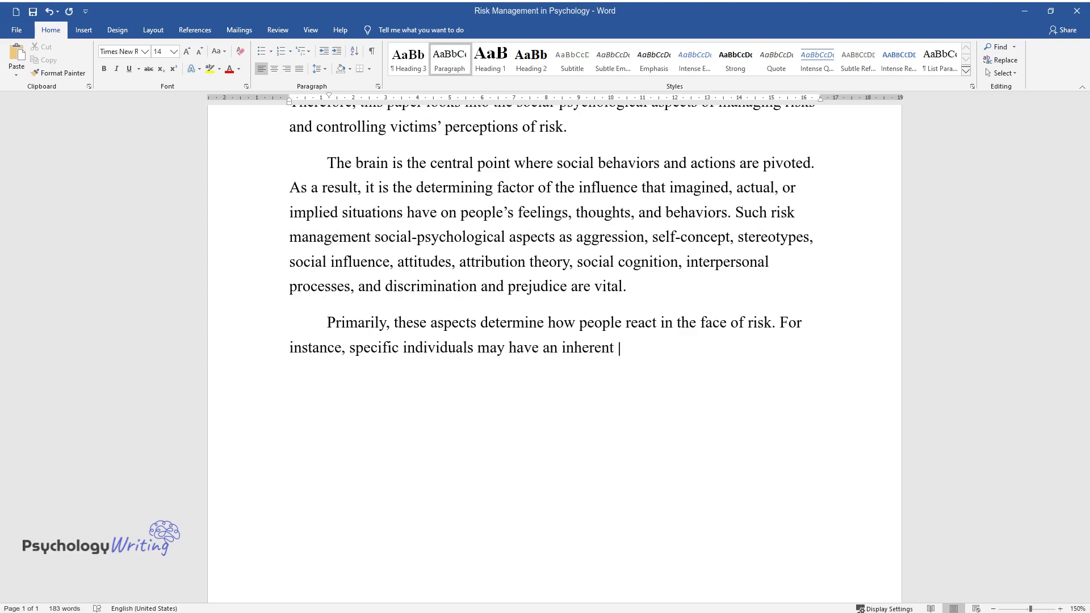
pyautogui.write('stereotype against Islam due to their continued re')
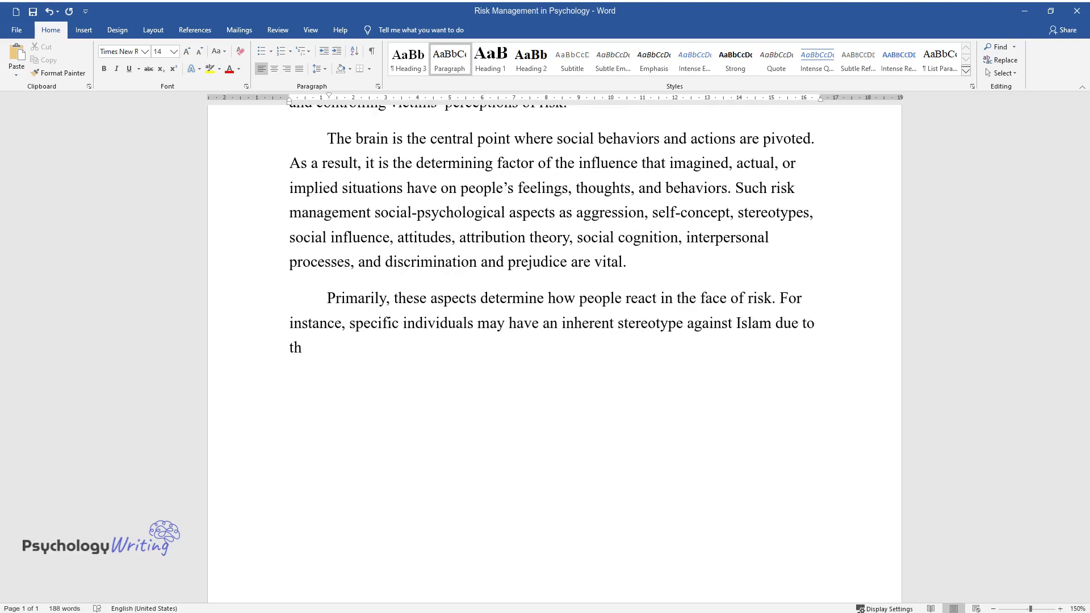
pyautogui.write('lationship with t')
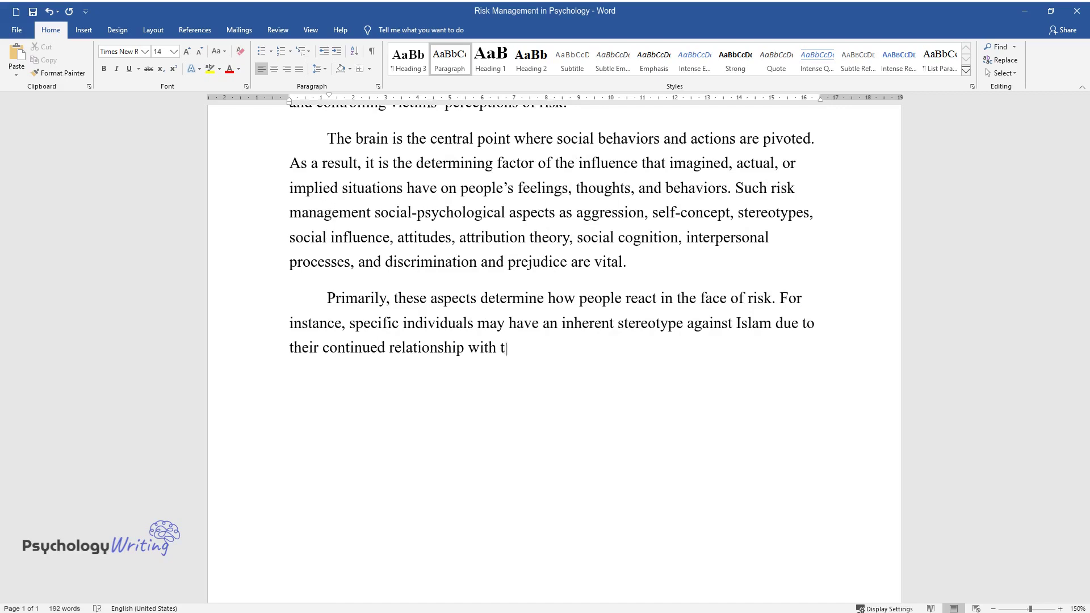
pyautogui.write('errorism. They are likely to be f')
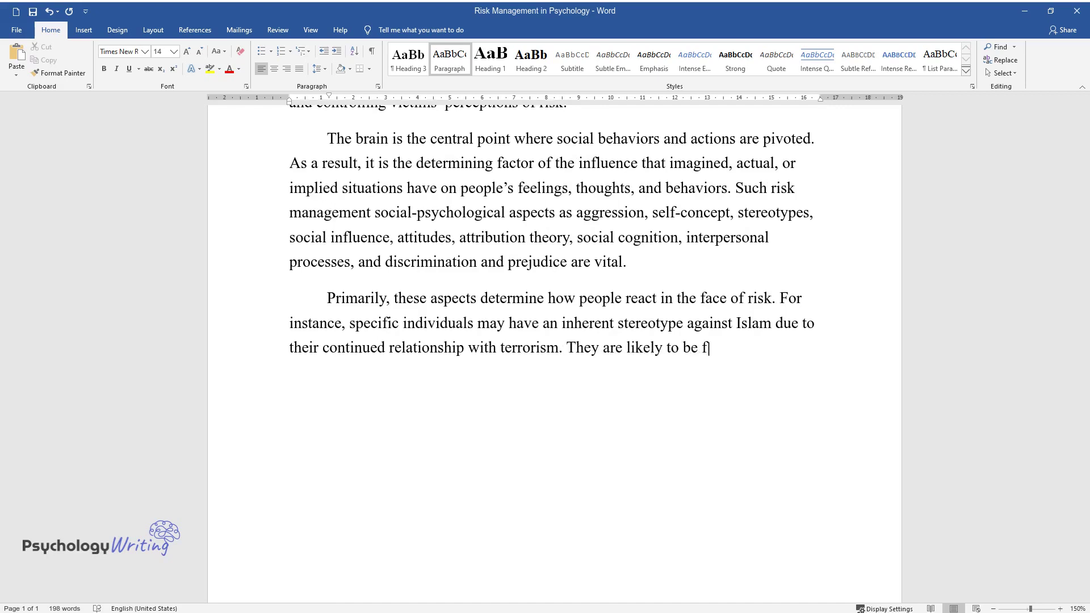
pyautogui.write('earful around them in anticipation')
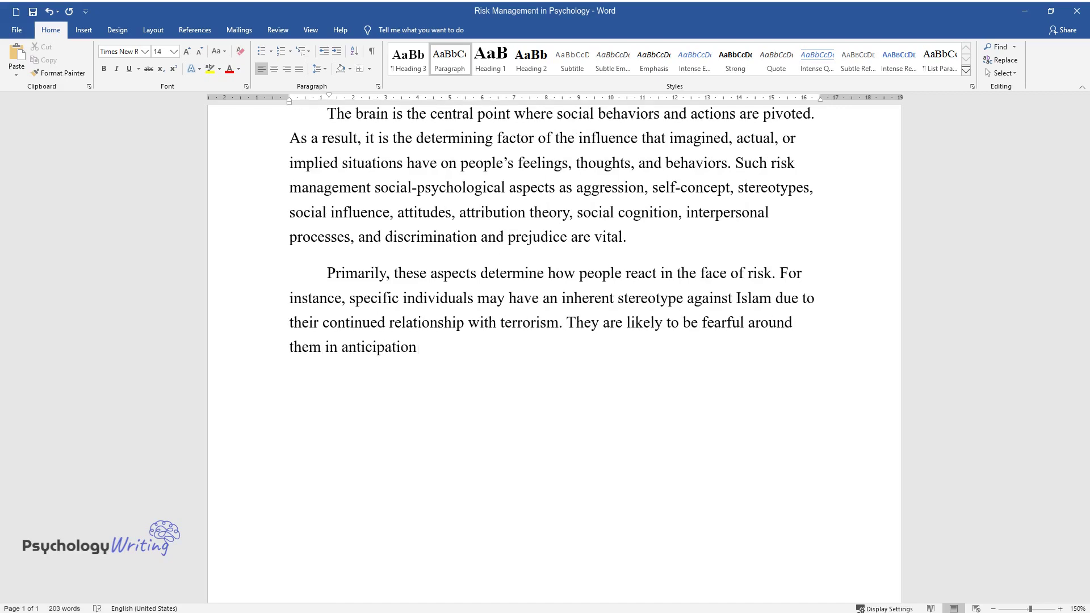
pyautogui.write(' of the occurrence of a risk. Und')
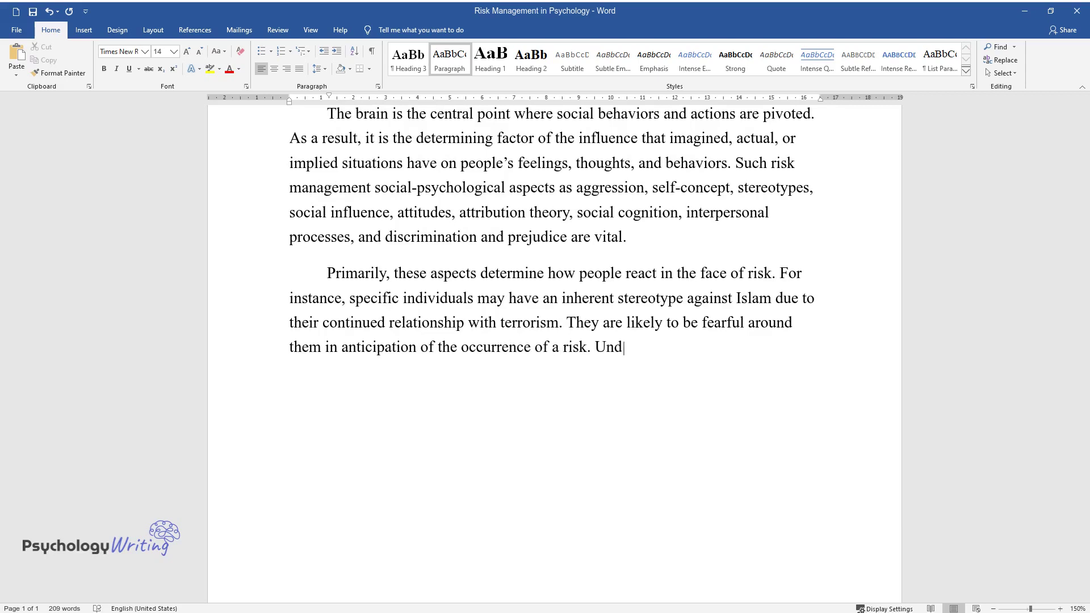
pyautogui.write('oubtedly, these aspects are consi')
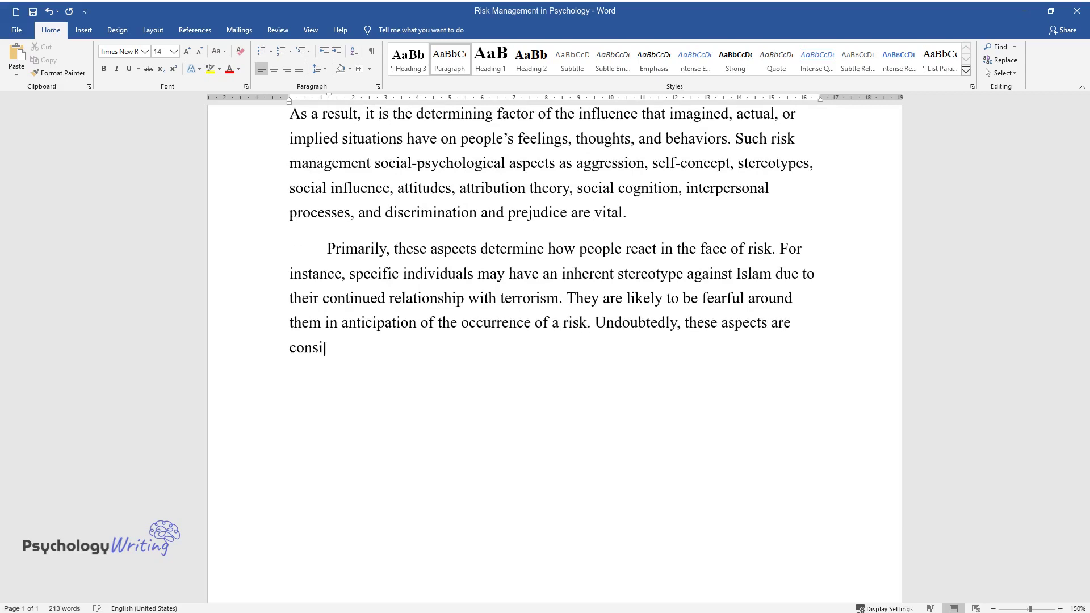
pyautogui.write('stently wrong and may lead to unin')
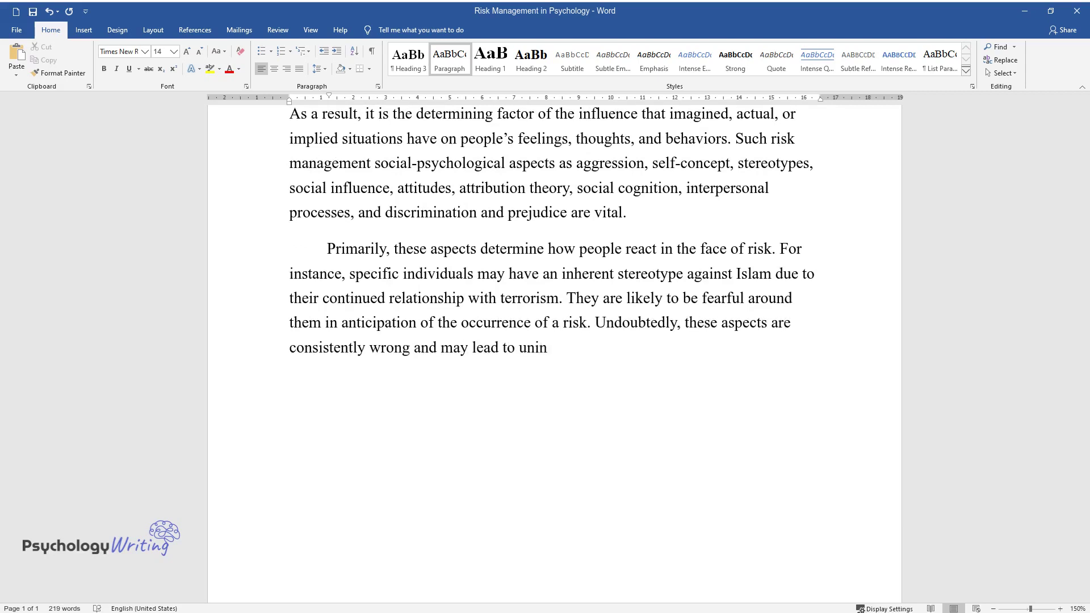
pyautogui.write('tended character assassination. D')
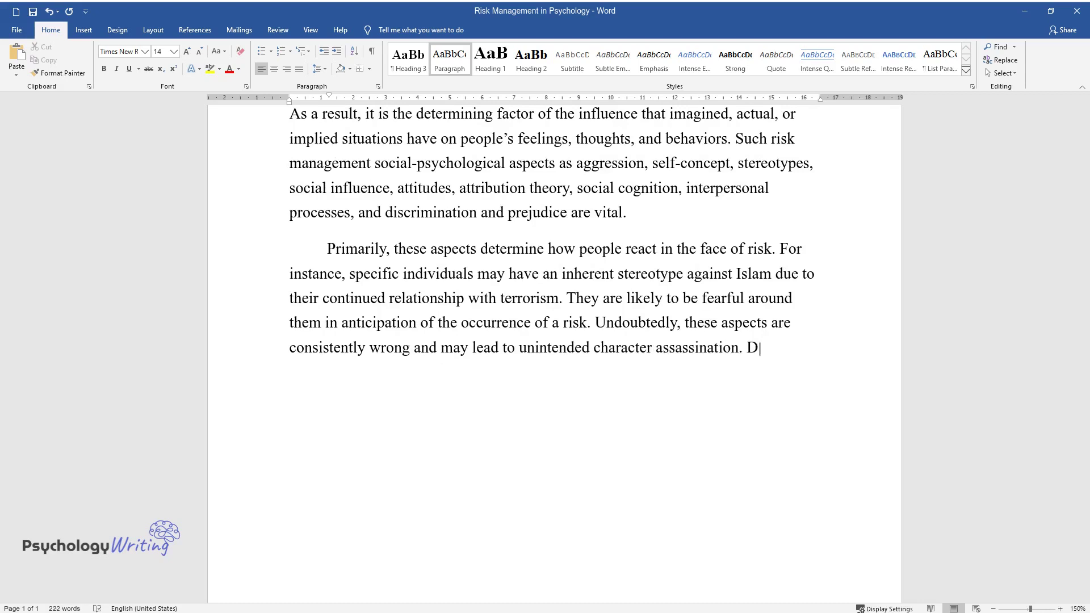
pyautogui.write('espite this bias that may arise, ')
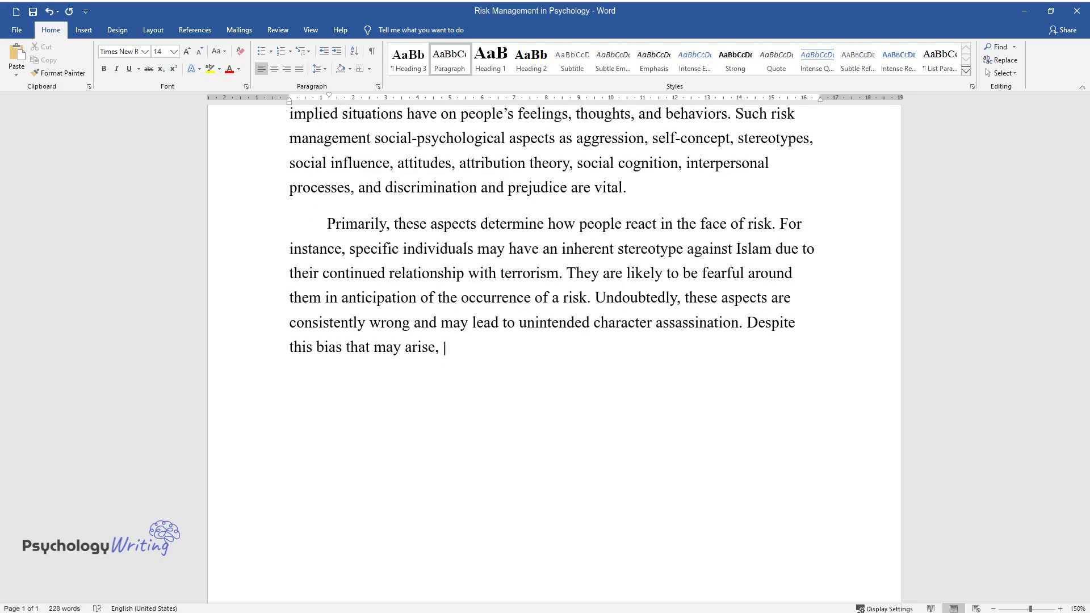
pyautogui.write('it is an instinctive bodily respon')
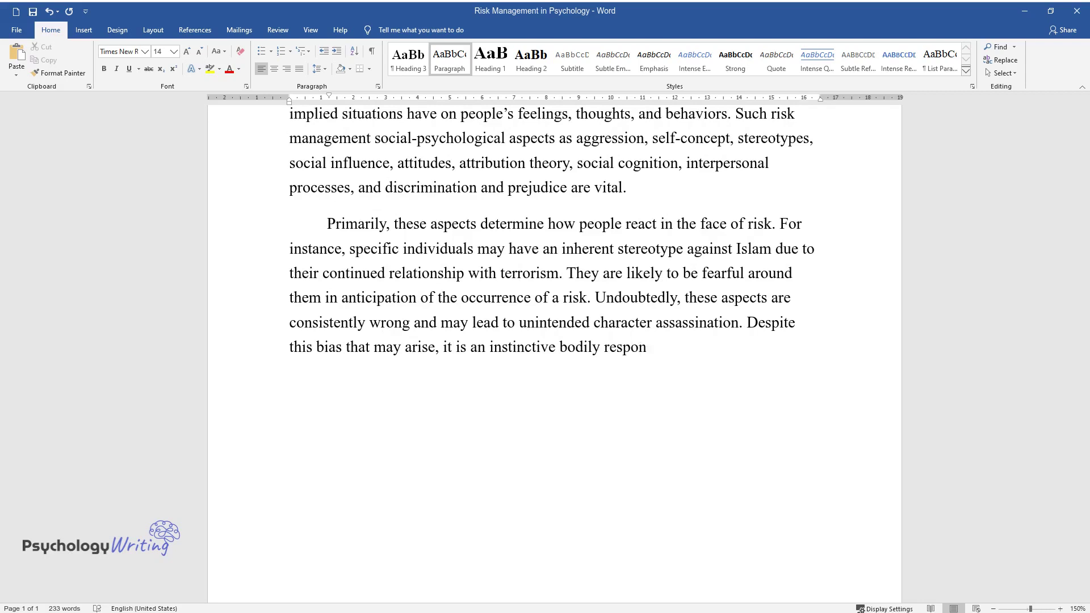
pyautogui.write('se that occurs involuntarily. Thi')
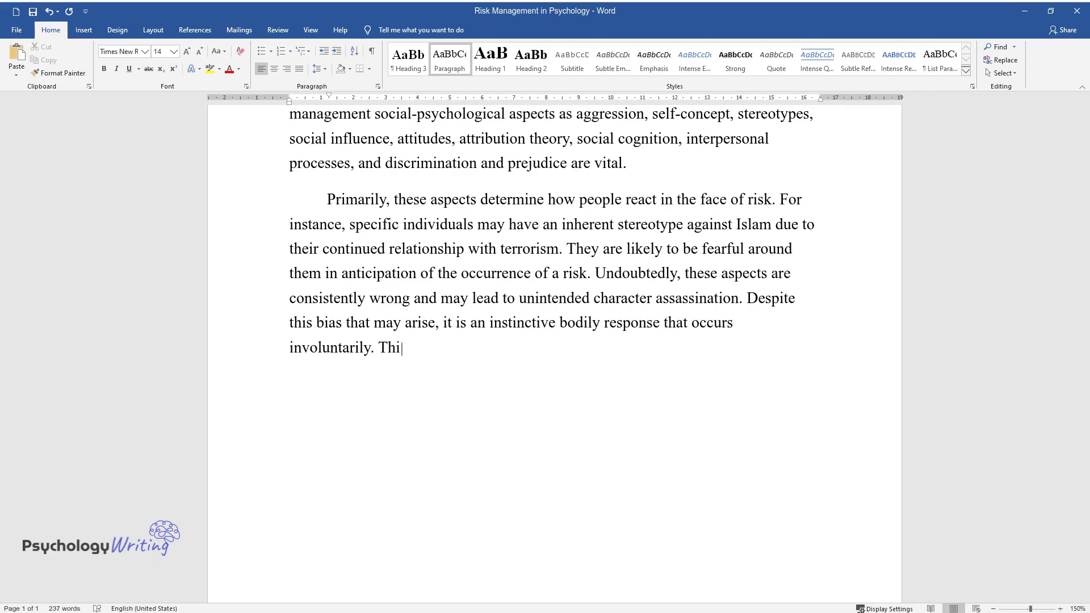
pyautogui.write('s is why risks associated with te')
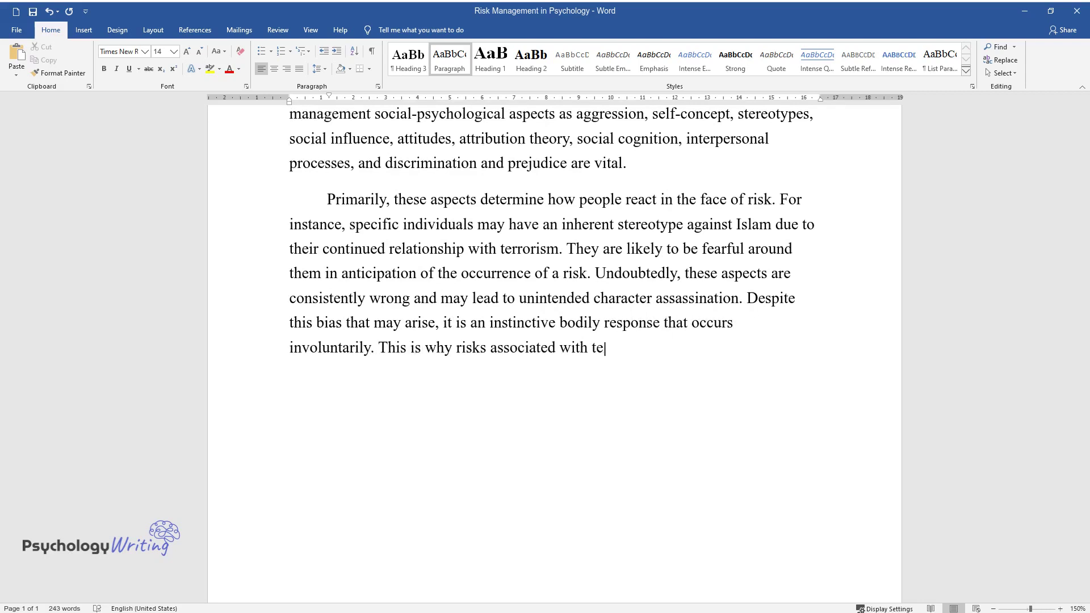
pyautogui.write('rrorism often require understandin')
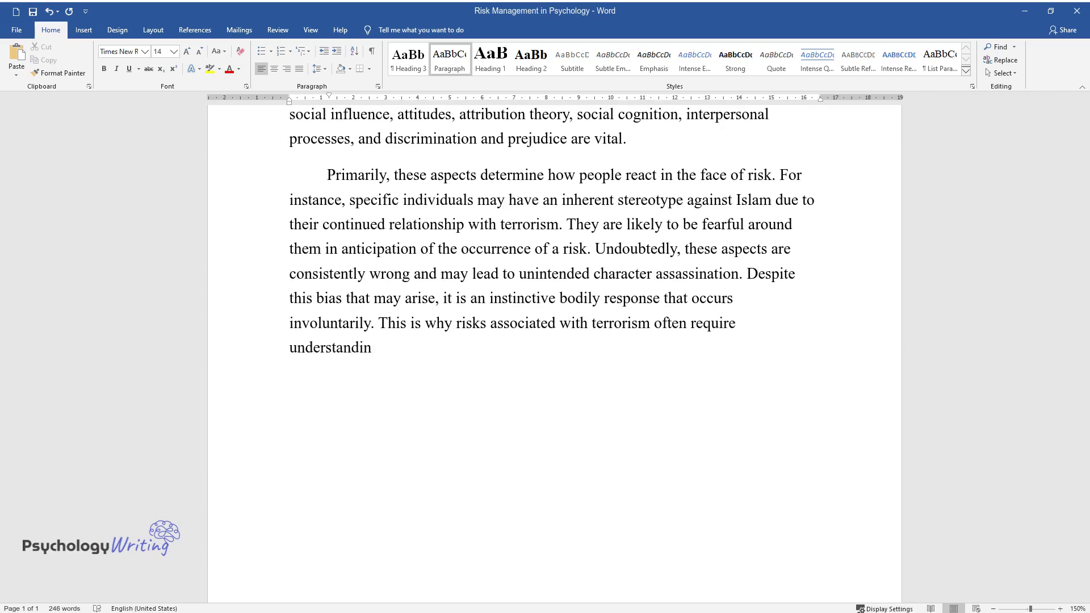
pyautogui.write('g these aspects as they are the p')
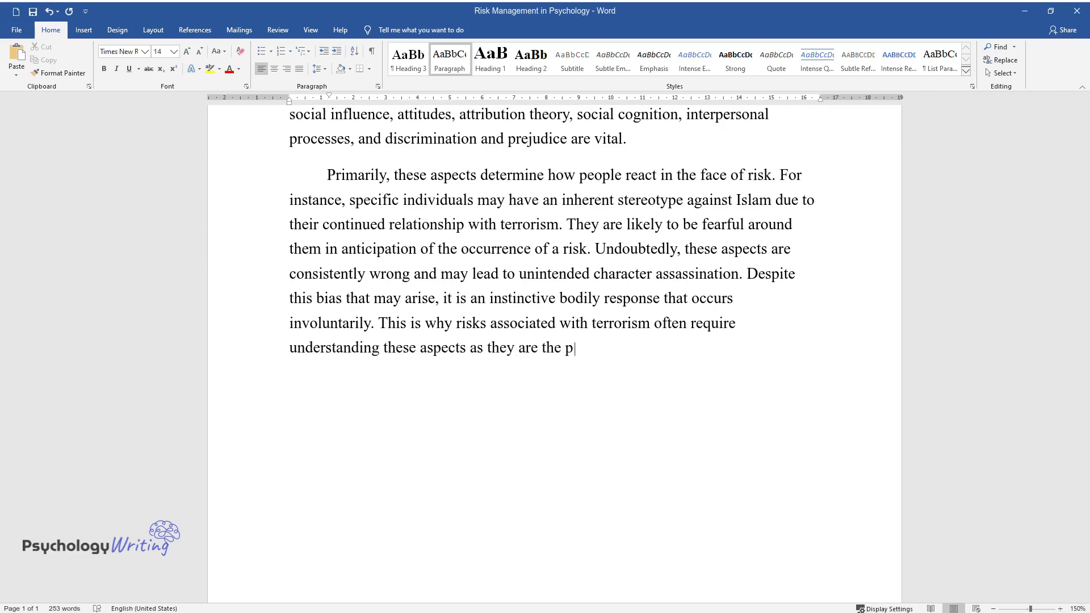
pyautogui.write('rimary determinants of decision-m')
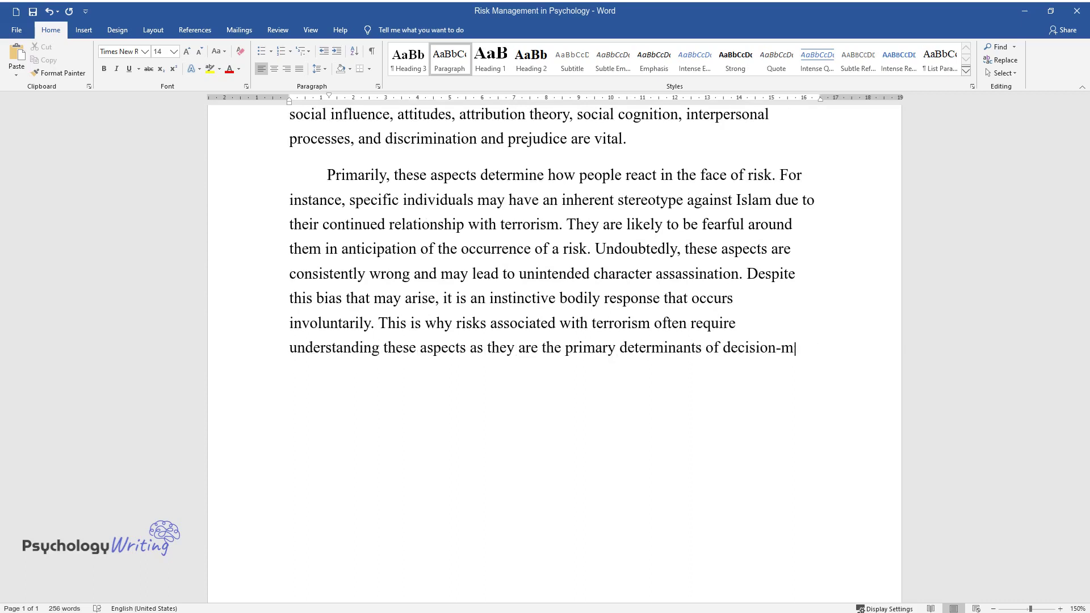
pyautogui.write('aking and human judgment in a bid')
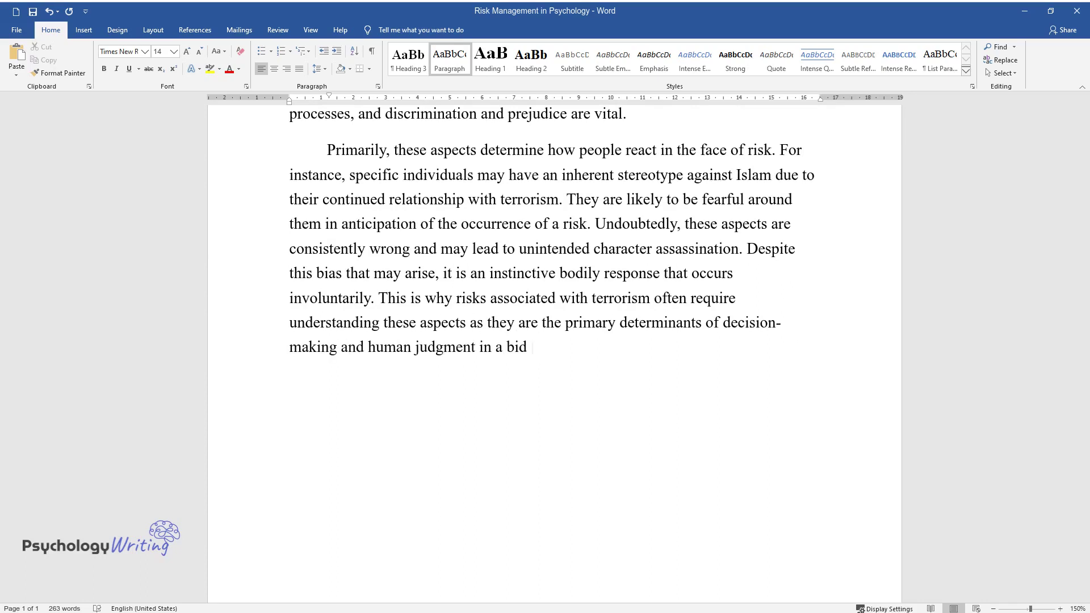
pyautogui.write(' to attain safety.')
pyautogui.press('Return')
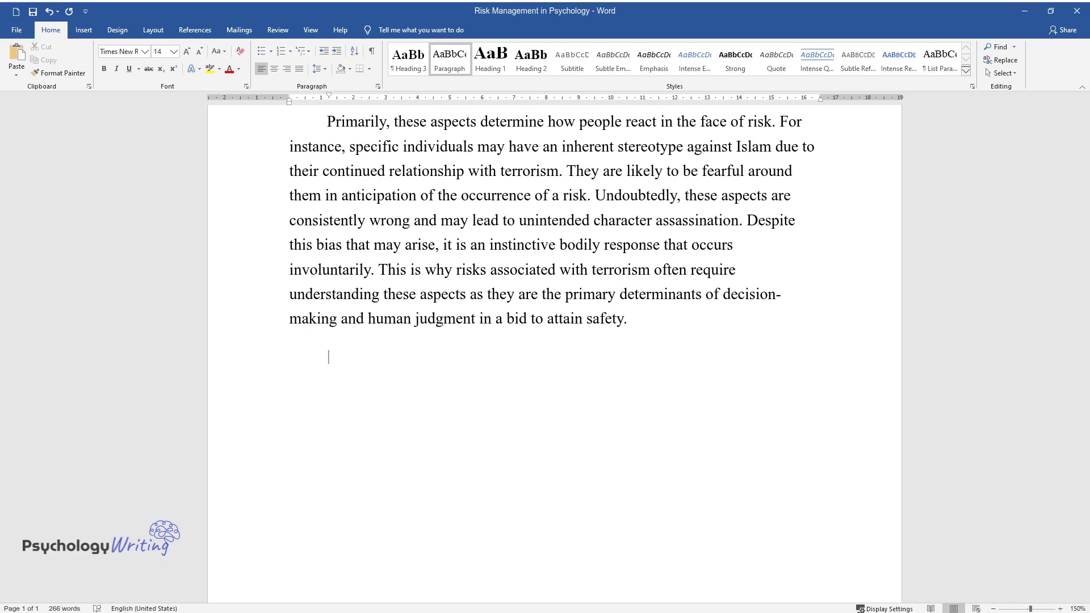
# Type the 'Due to this inherent role…' paragraph ending 'face of risks from terrorists.' and start the next one.
pyautogui.write('Due to this inherent role')
pyautogui.write(" of risk management's psychological aspects")
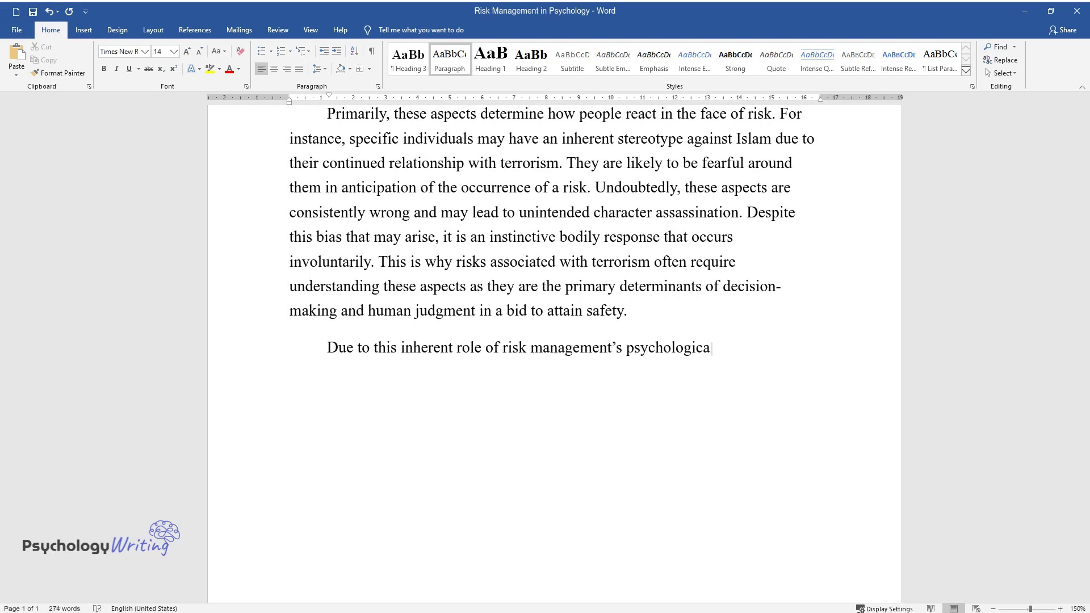
pyautogui.write(', it becomes increasingly ')
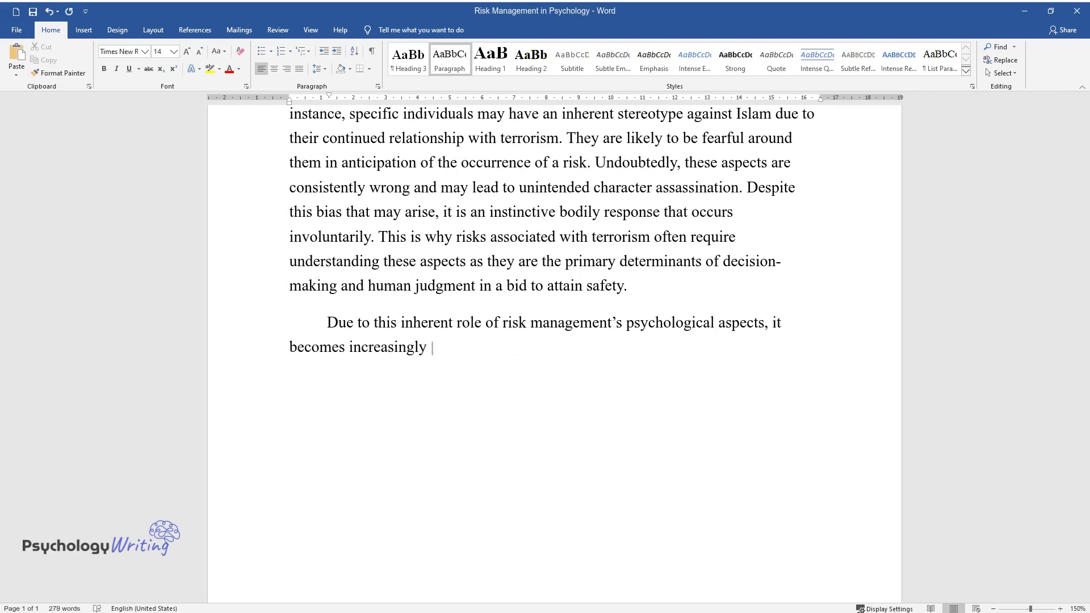
pyautogui.write('important to determine the importan')
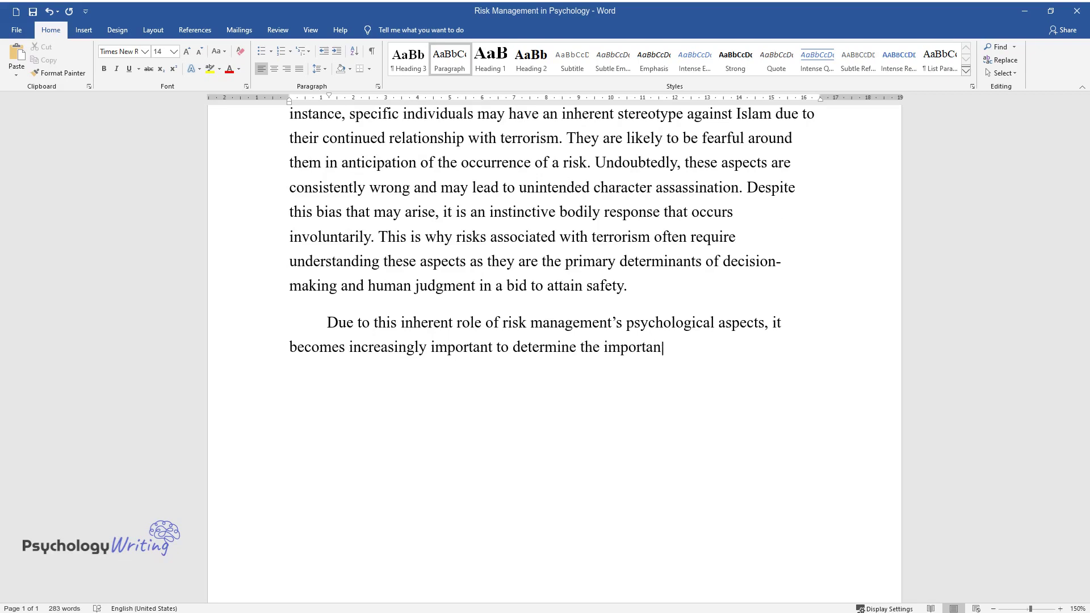
pyautogui.write("ce of controlling victims' percept")
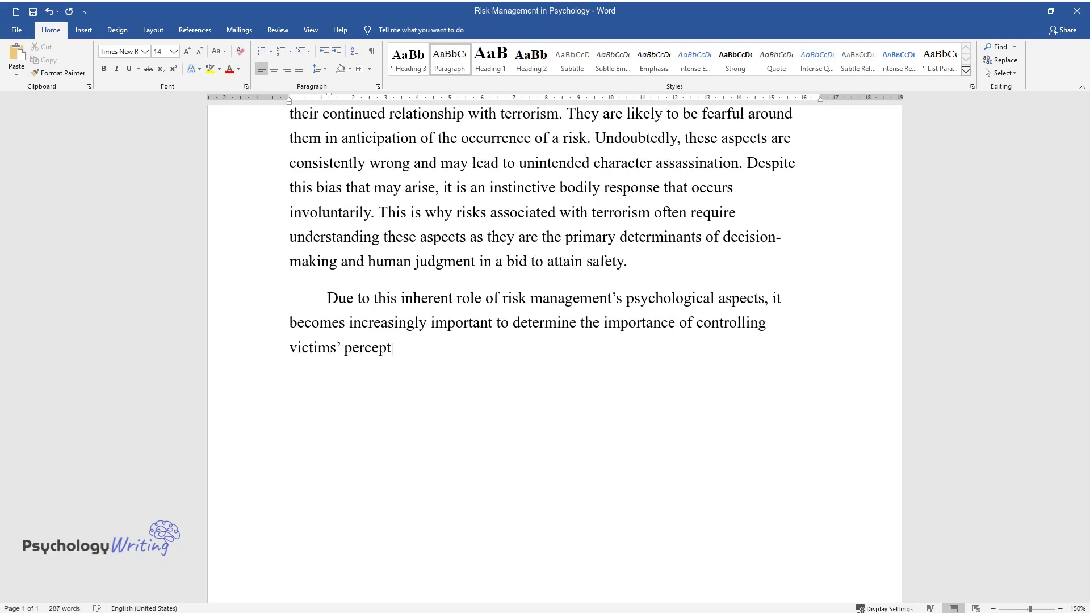
pyautogui.write('ions of risk or assessing the peopl')
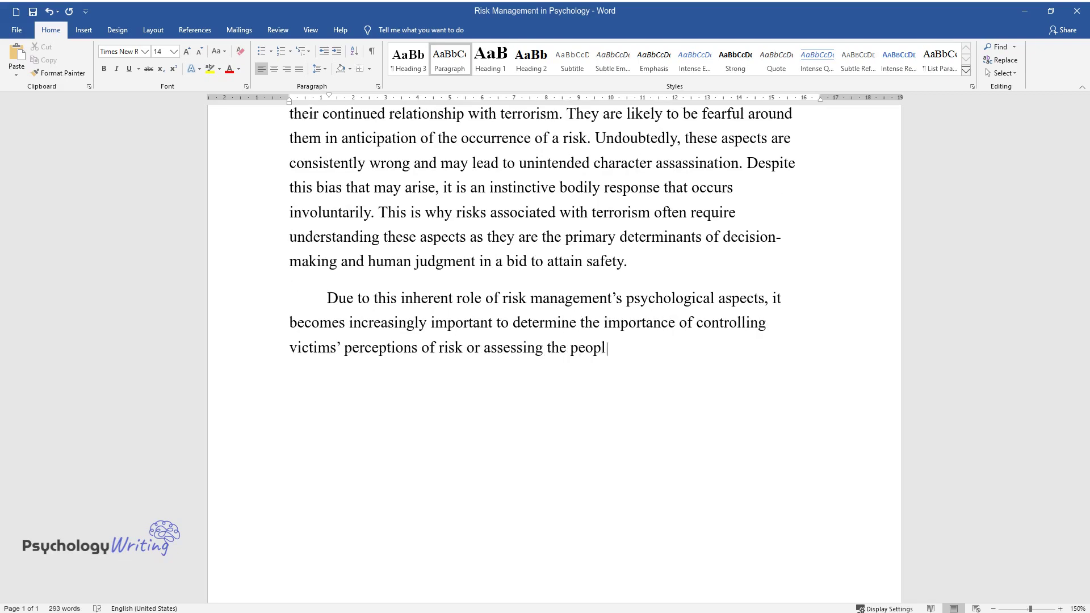
pyautogui.write('e who become terrorists. However, ')
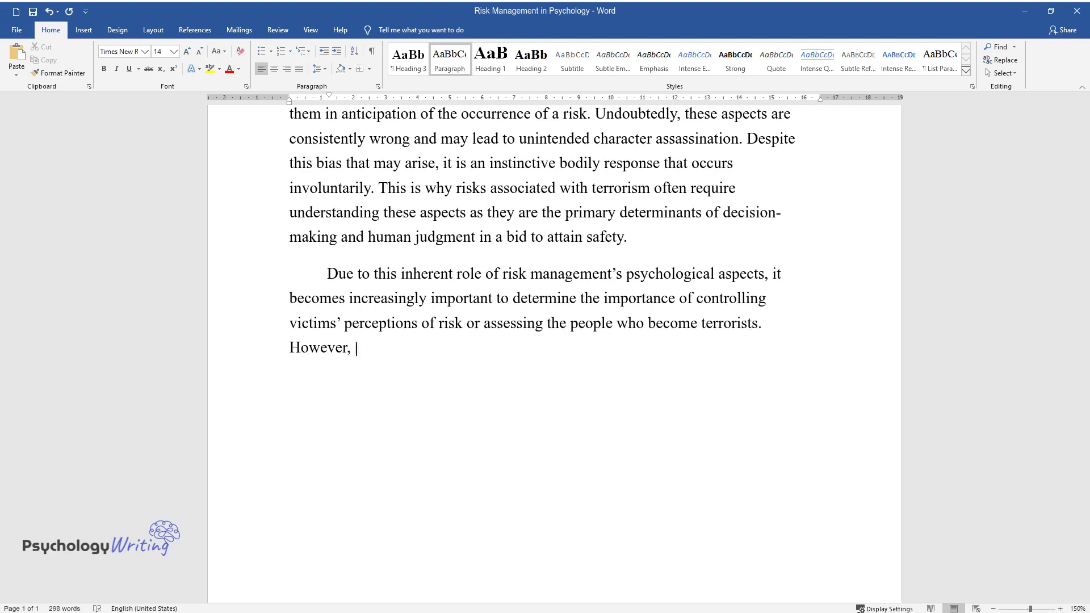
pyautogui.write('the control of perceptions of risks')
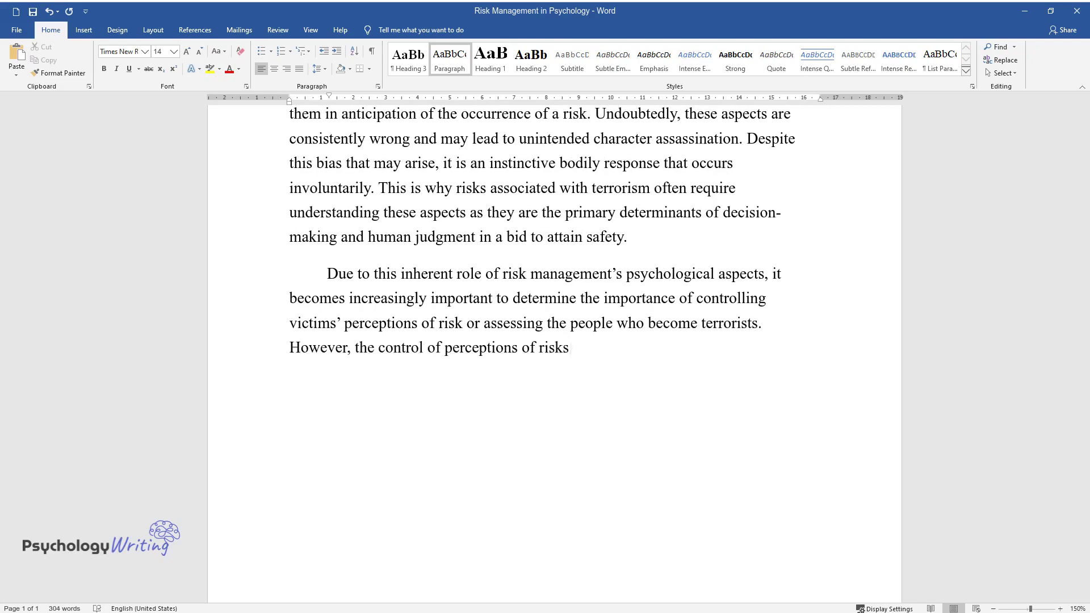
pyautogui.write(" supersedes terrorists' assessment. In mos")
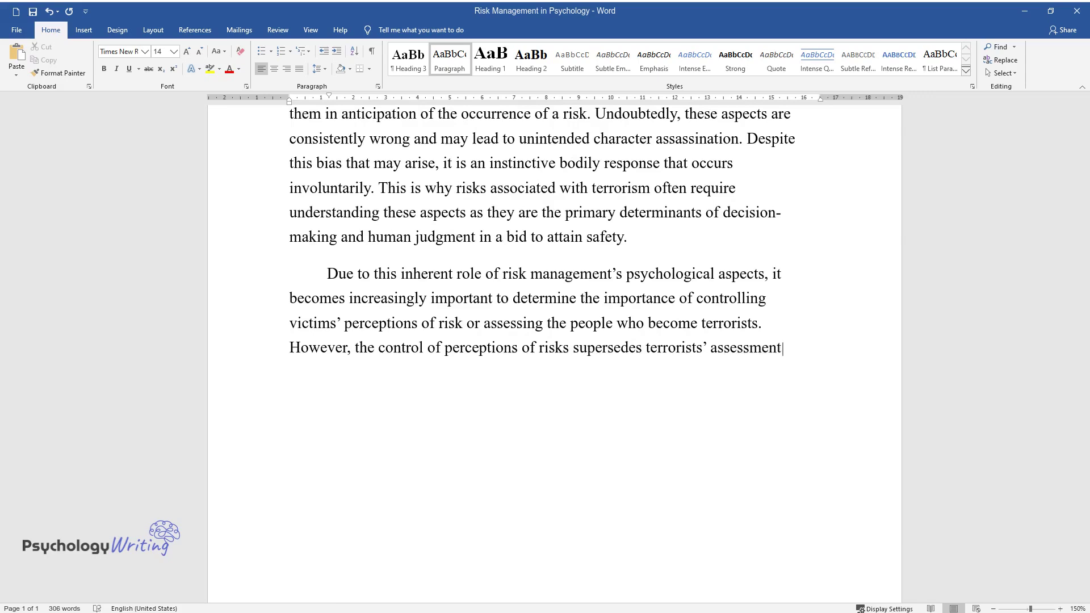
pyautogui.write('t cases, it is difficult to')
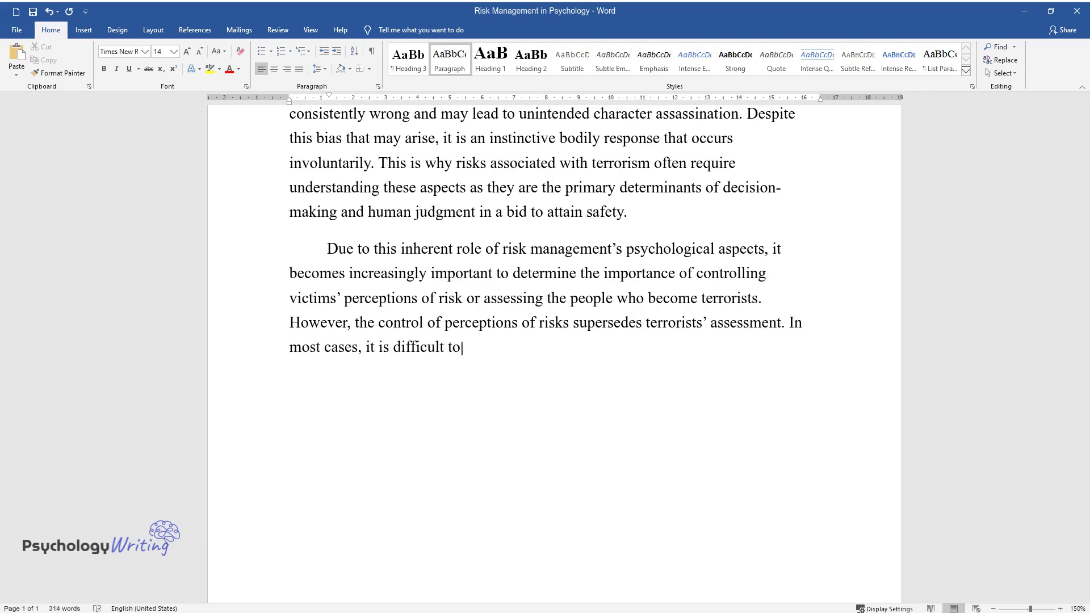
pyautogui.write(" determine from one's character th")
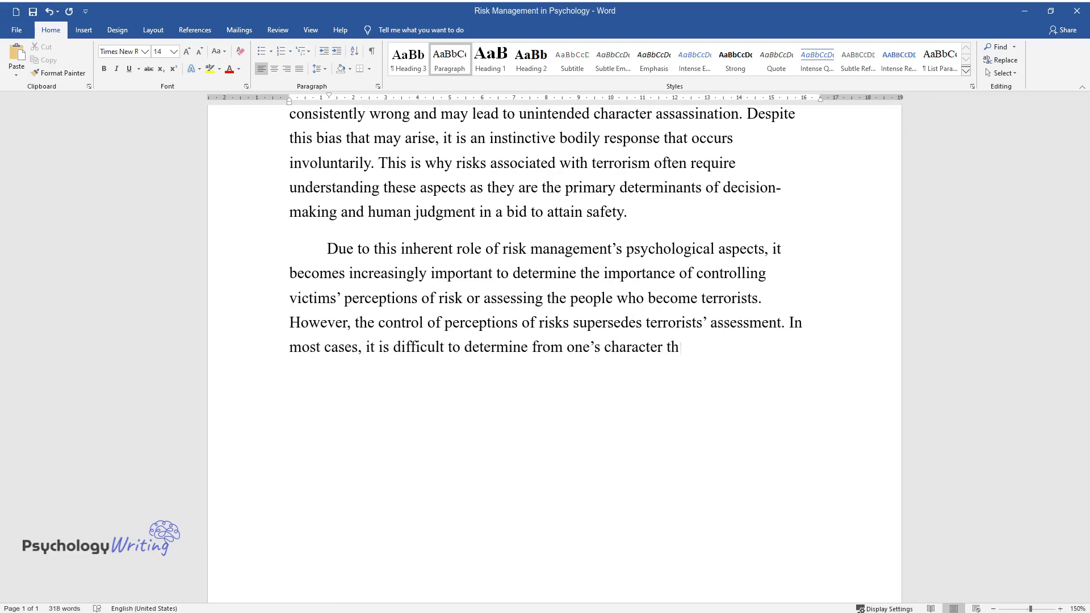
pyautogui.write('e inherent potential to grow into a')
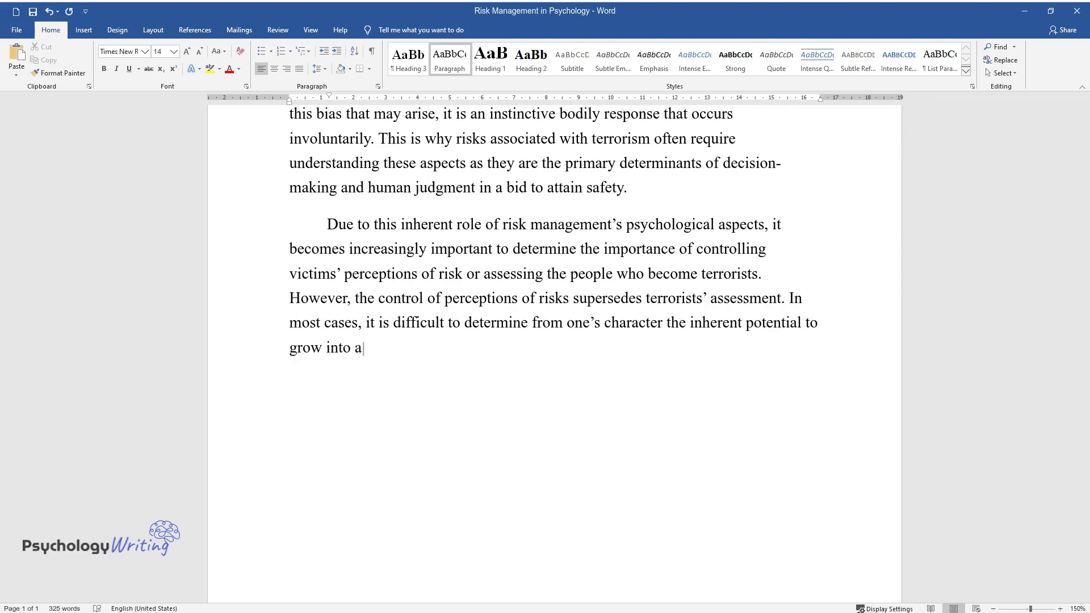
pyautogui.write(' terrorist or not. As such judgmen')
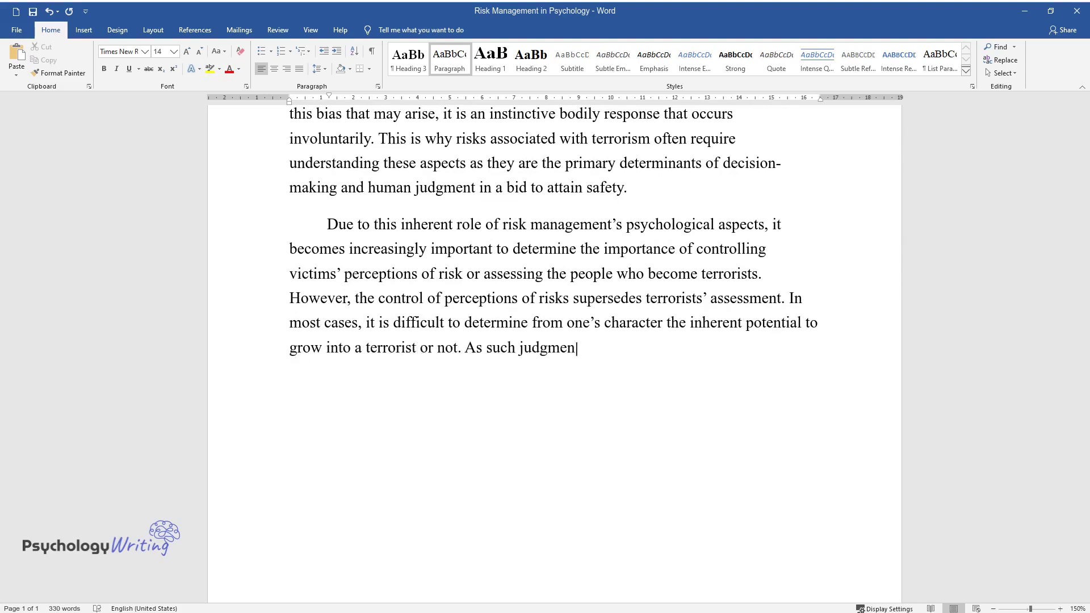
pyautogui.write('t is always subjective, these predi')
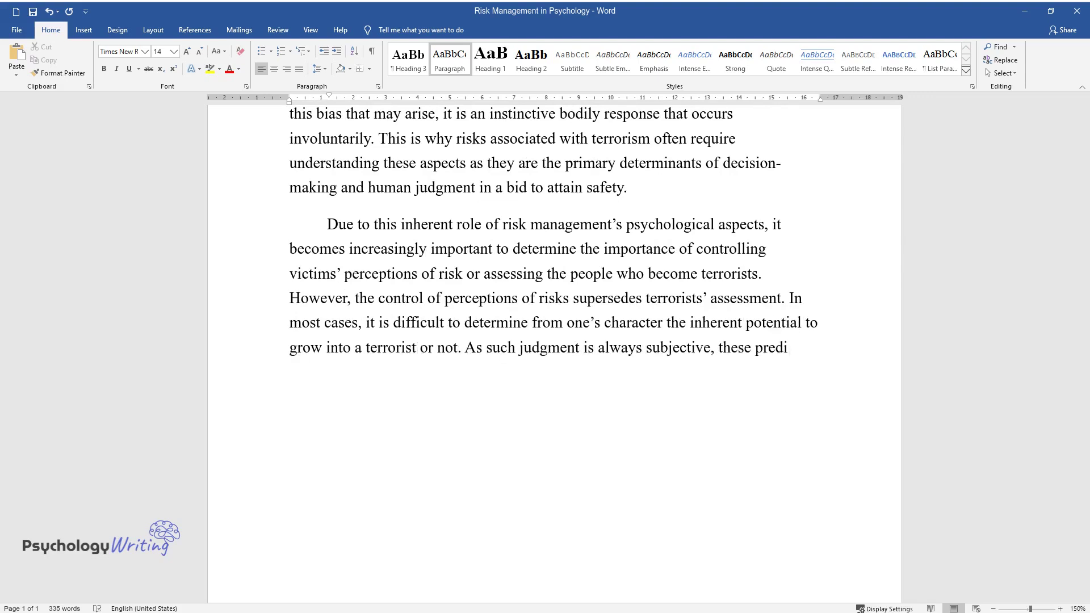
pyautogui.write('ctive analytics will likely includ')
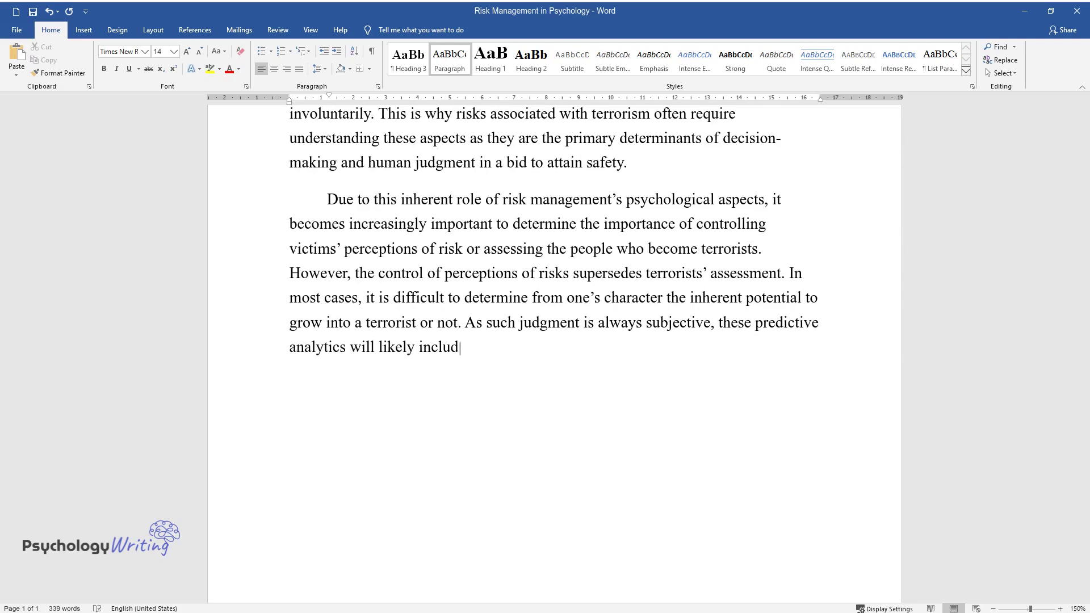
pyautogui.write('e even those with no character trai')
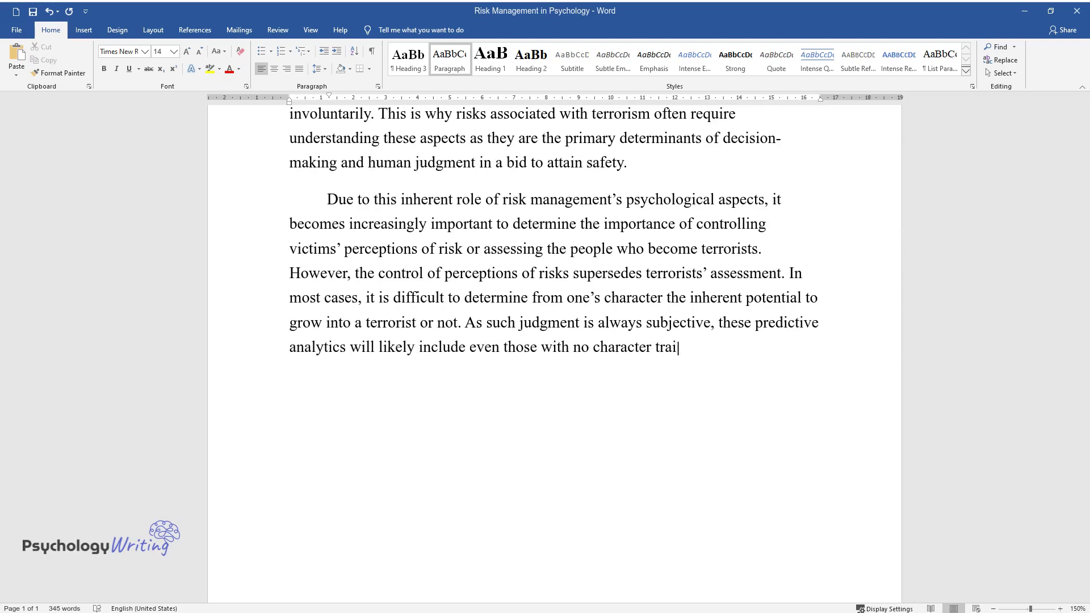
pyautogui.write('ts that resemble those of terrorists. Howev')
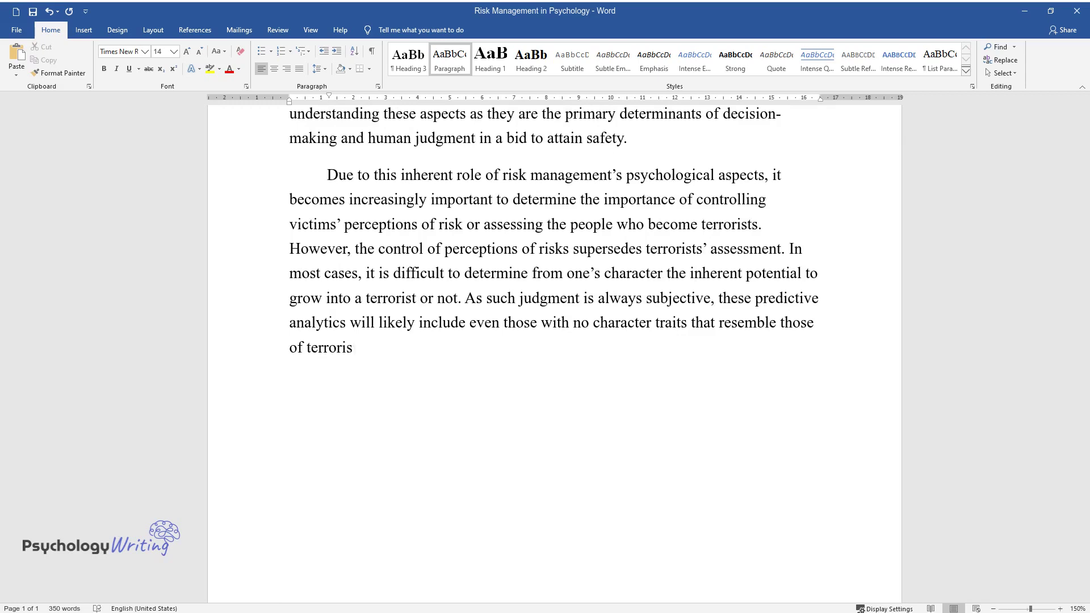
pyautogui.write('er, controlling risk perc')
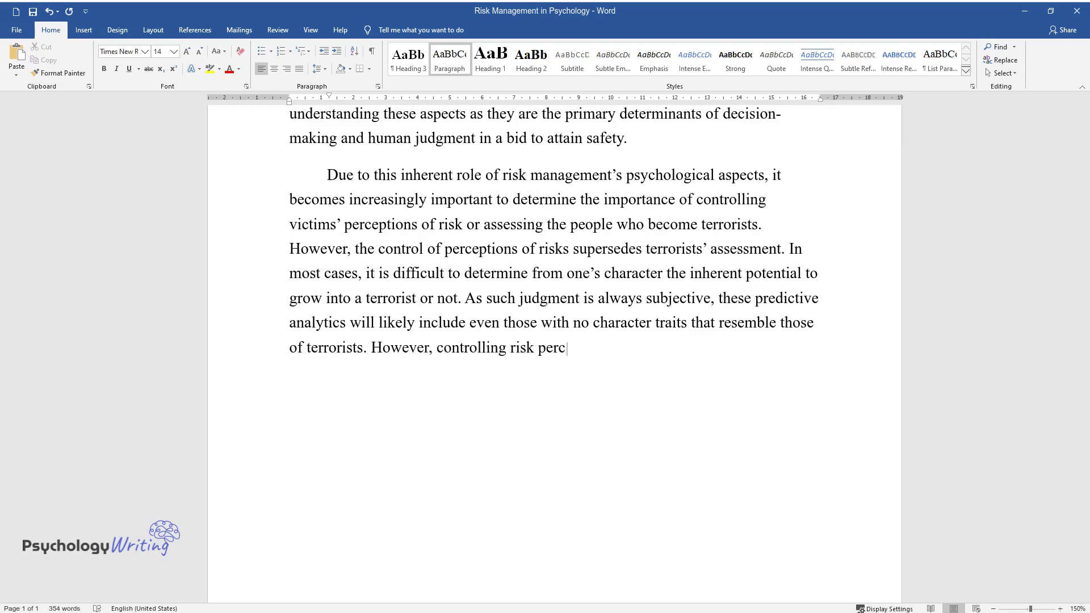
pyautogui.write('eptions is what can save victims i')
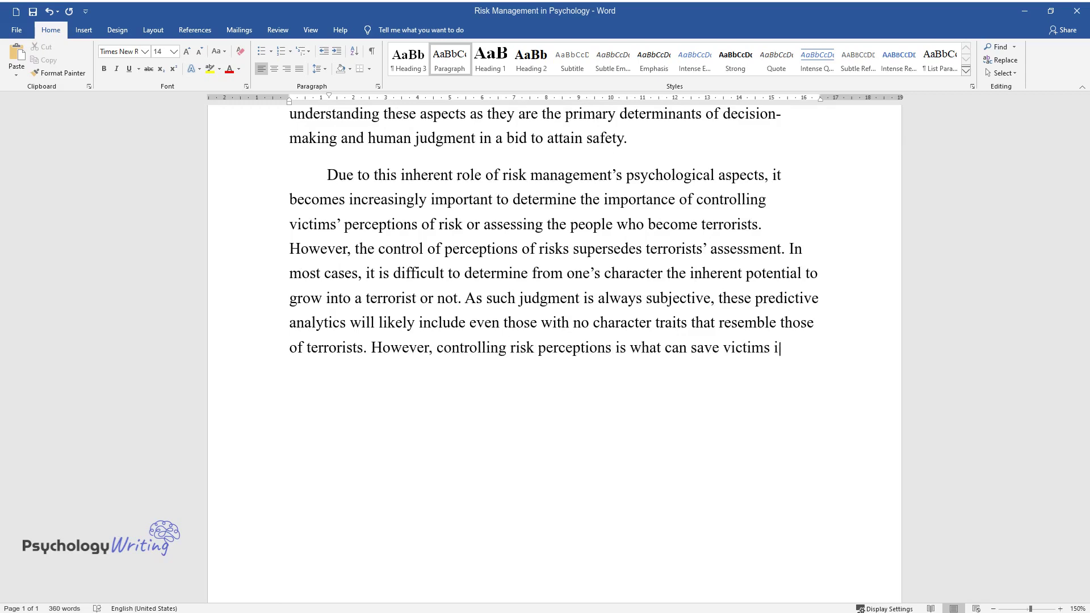
pyautogui.write('n the face of risks from terrorists.')
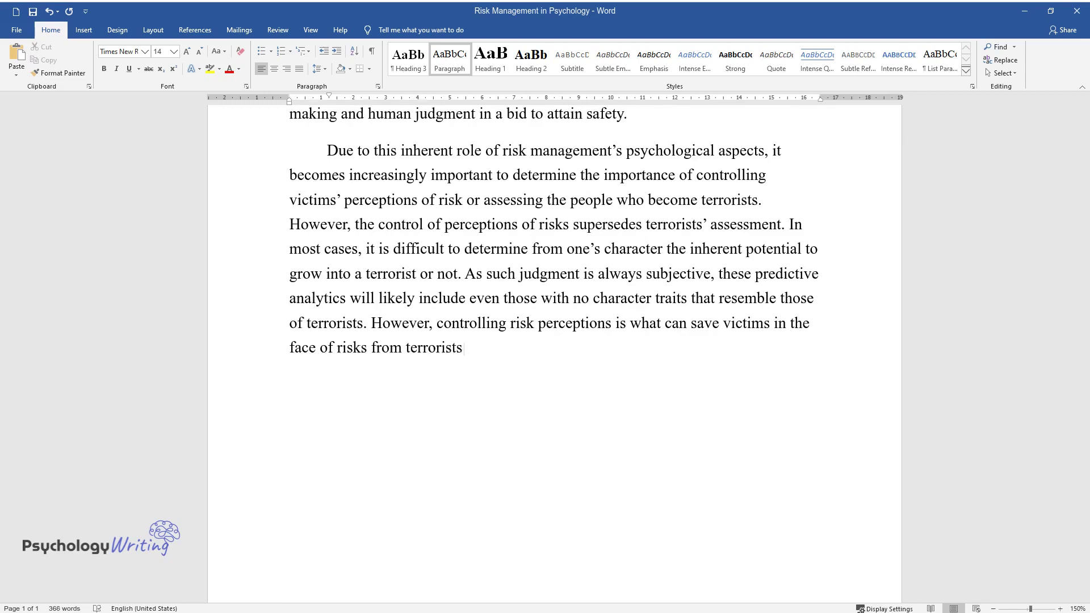
pyautogui.press('Return')
# Type the 'These perceptions determine the reactions…' paragraph on fear and rash decisions, then start a new paragraph.
pyautogui.write('These percep')
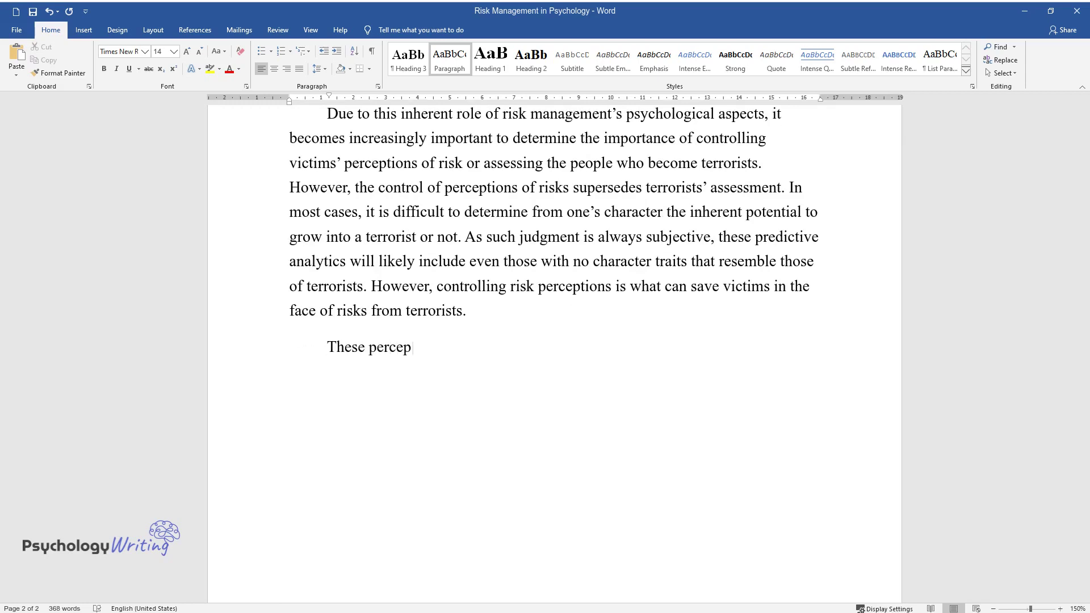
pyautogui.write('tions determine the reactions of in')
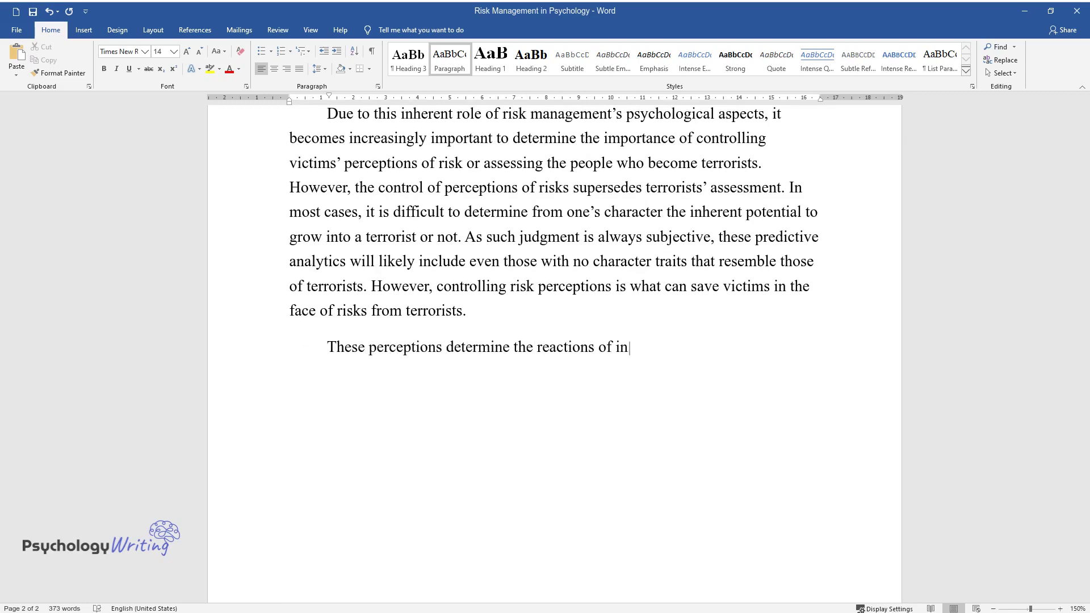
pyautogui.write('dividuals and how they handle themselves. They are ')
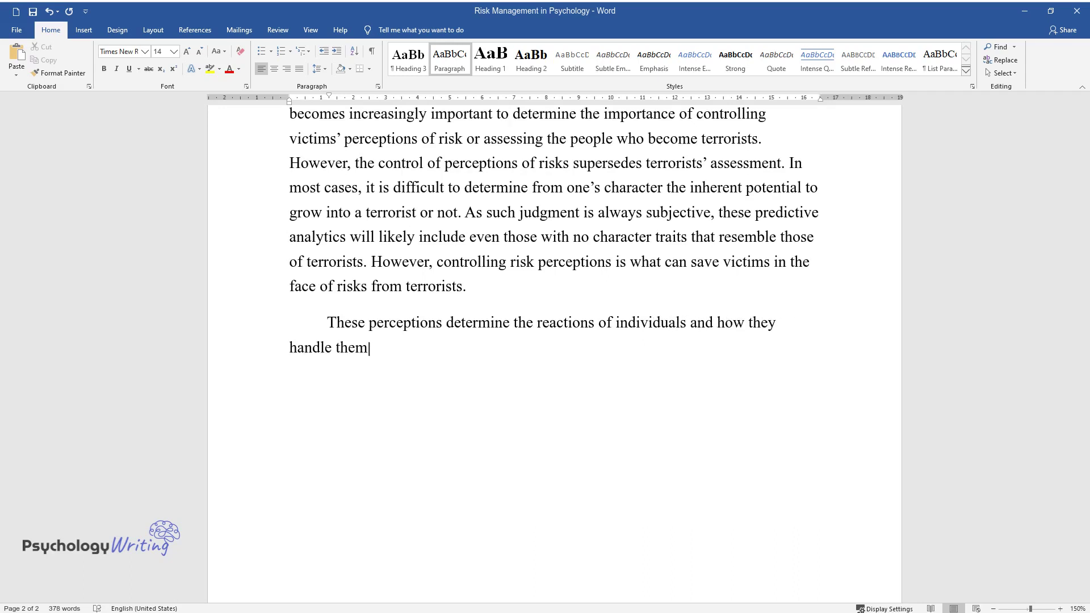
pyautogui.write('also critical in e')
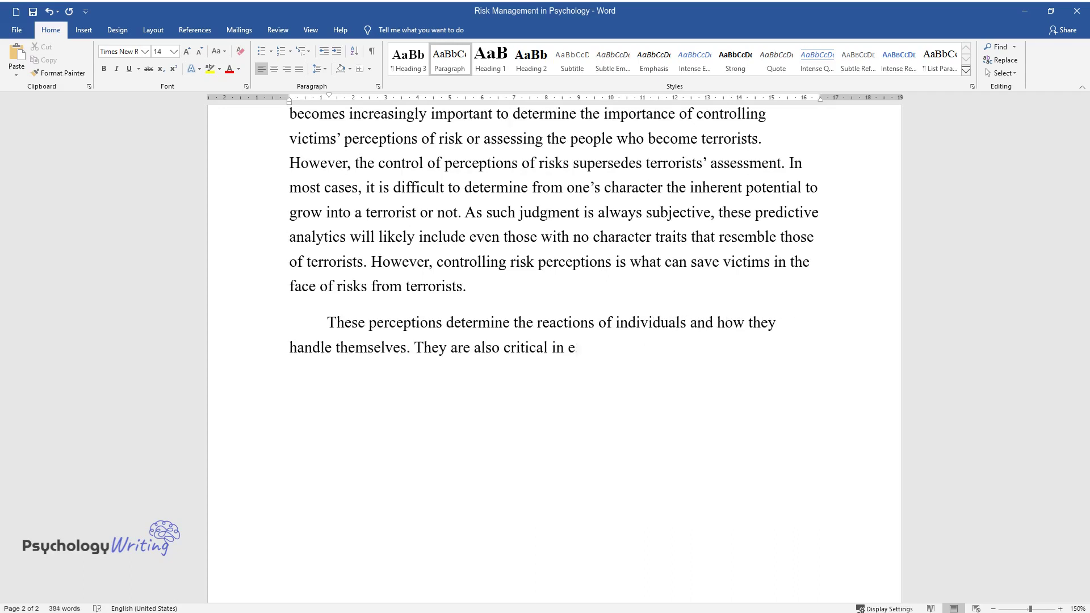
pyautogui.write('nsuring that safety is enhanced. F')
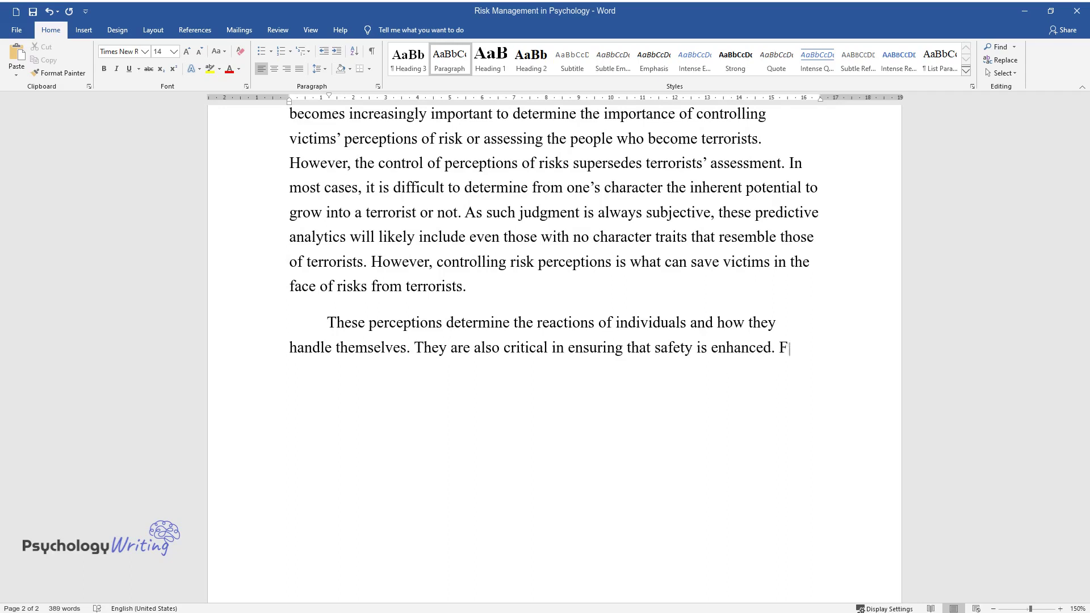
pyautogui.write('or instance, people who can maintai')
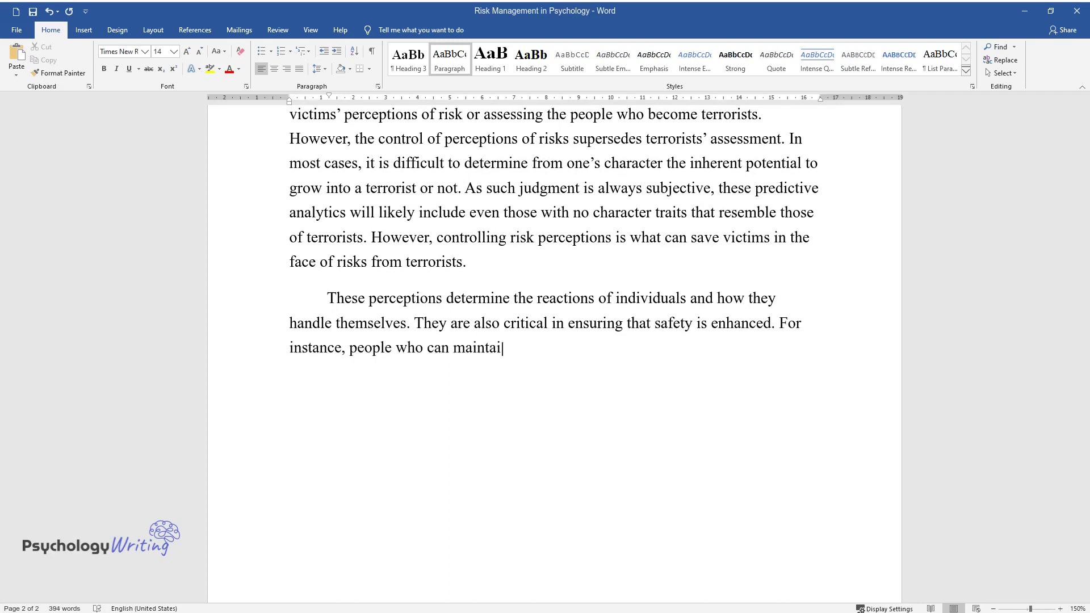
pyautogui.write('n confidence in the face of terror')
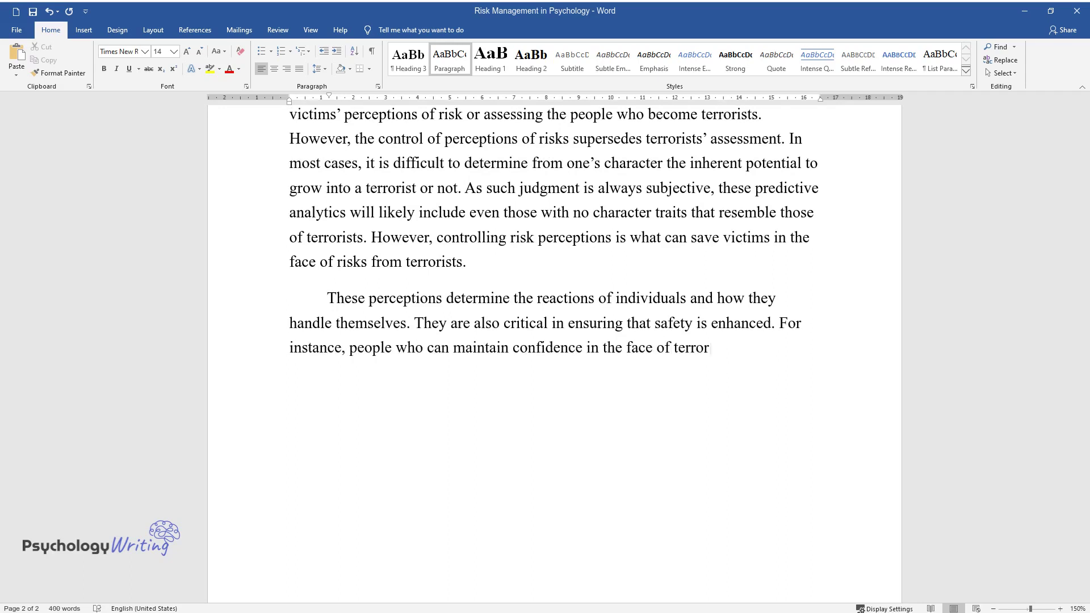
pyautogui.write('ism are likely to get hold of thems')
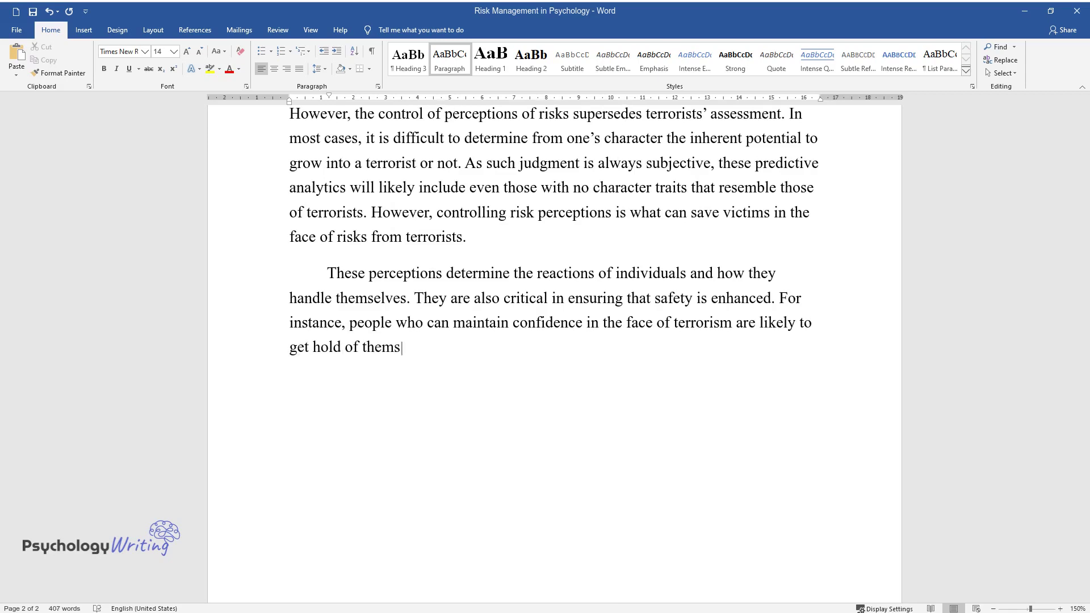
pyautogui.write('elves instead of those who are fea')
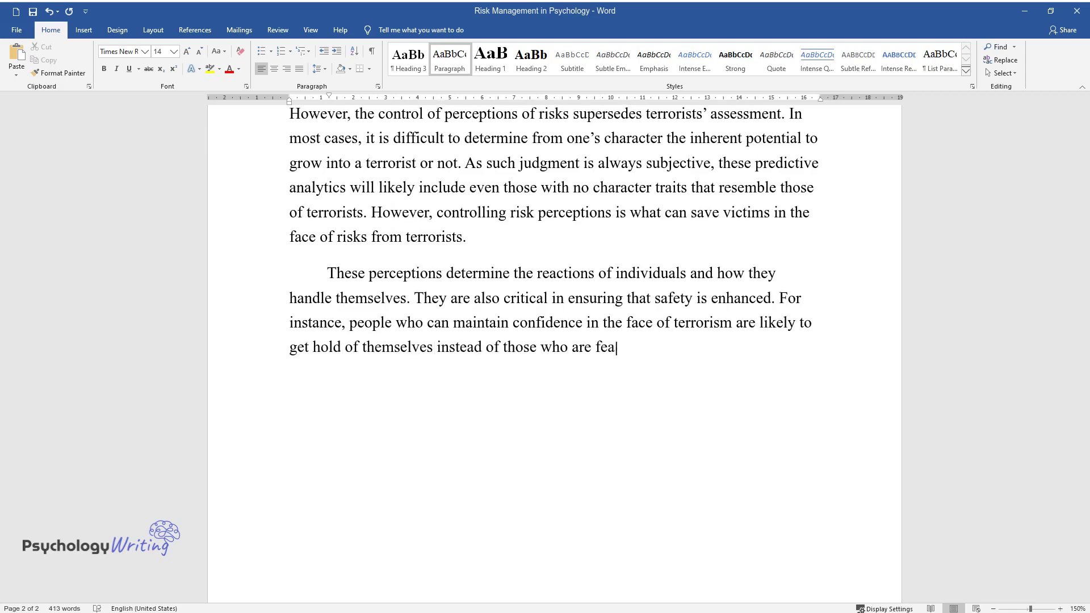
pyautogui.write('rful. In the face of fear, one is l')
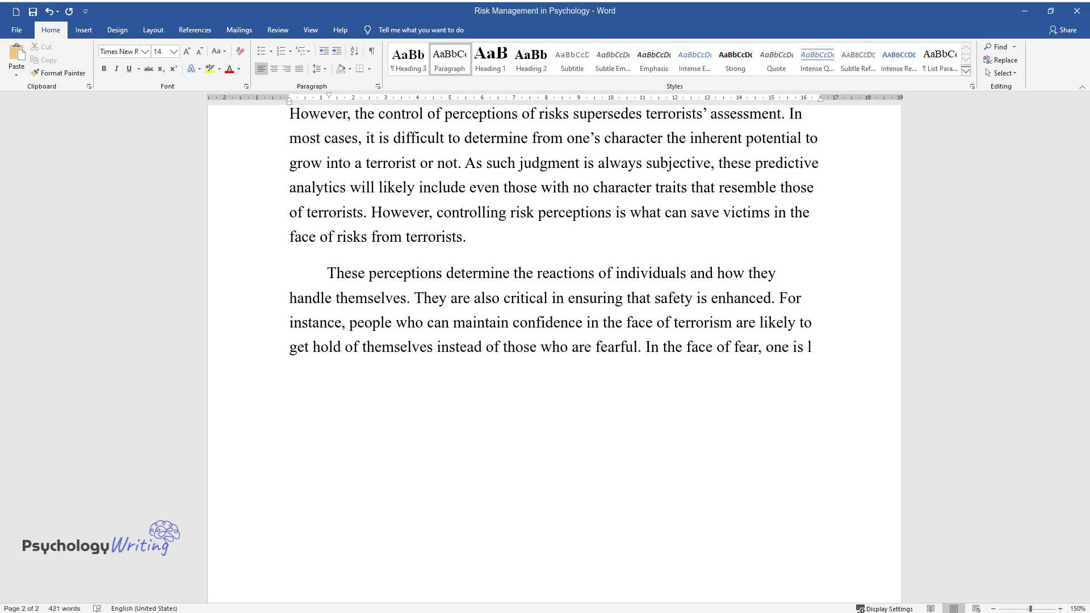
pyautogui.write('ikely to make rash decisions, lead')
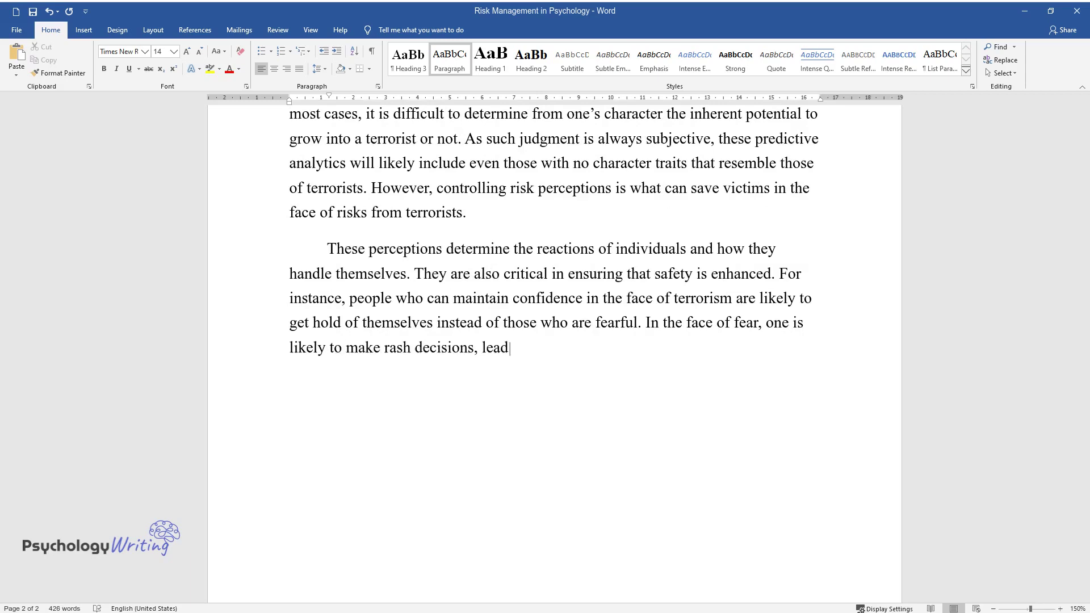
pyautogui.write('ing to panic and anxiety, creating')
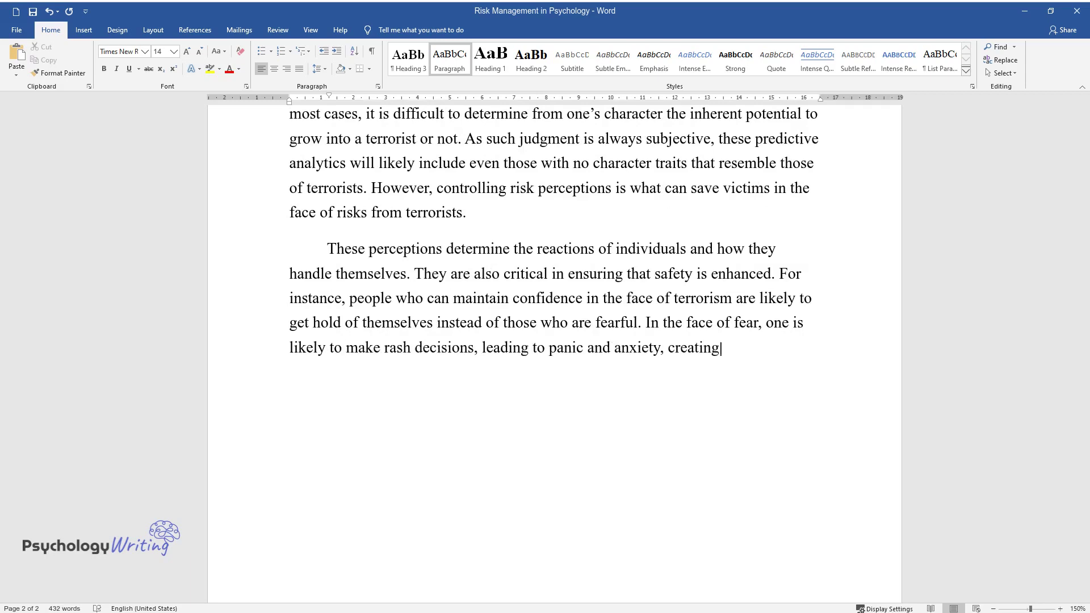
pyautogui.write(' unwanted tension in these situations.')
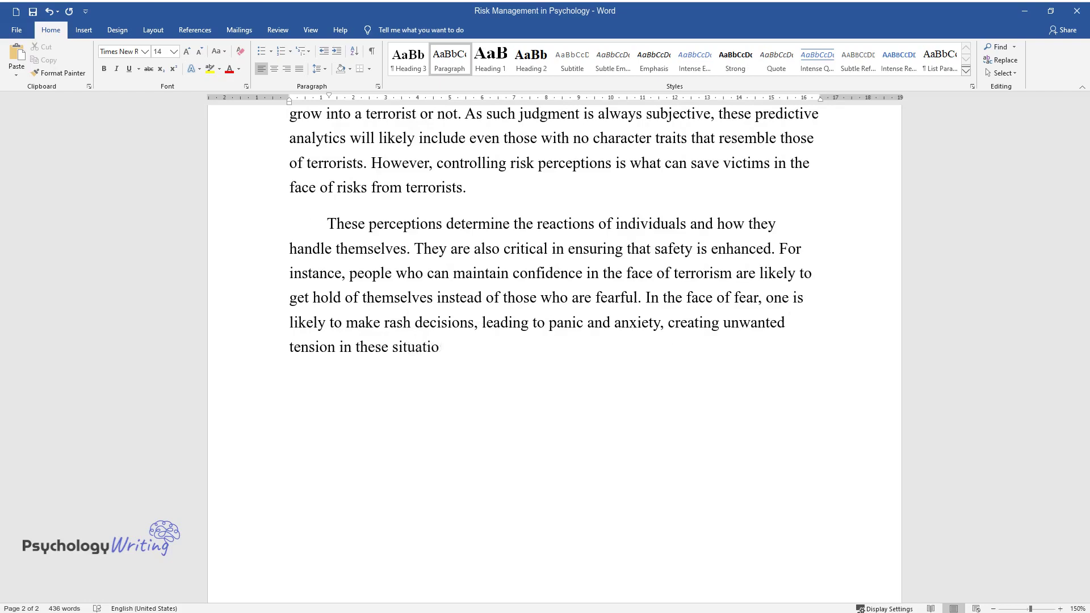
pyautogui.press('Return')
# Type 'Risk management in the psychological field has grown immensely and is arguably the starting poi…'.
pyautogui.write('Risk manag')
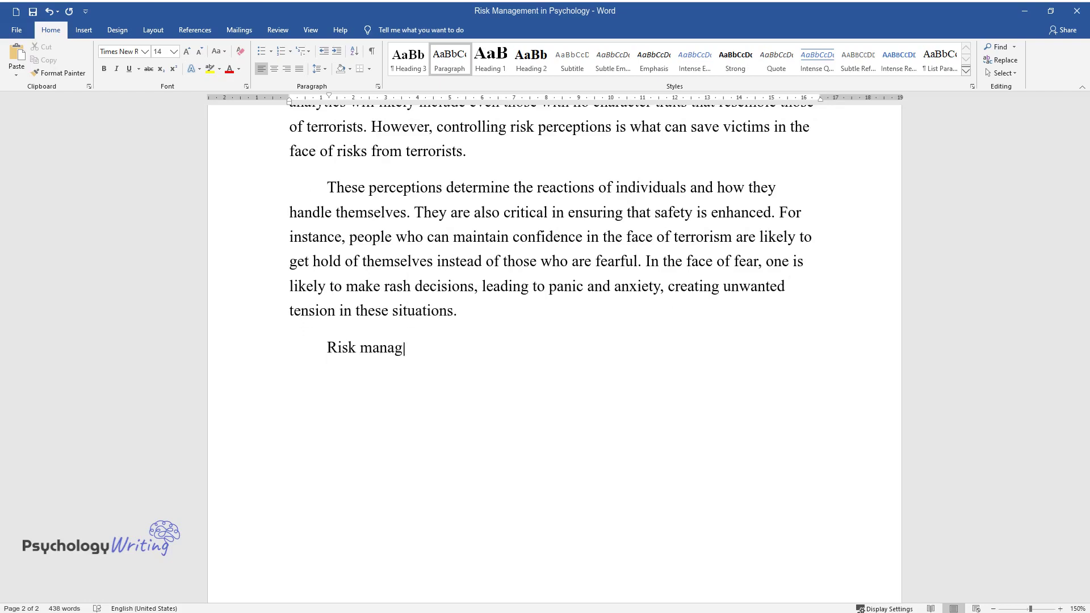
pyautogui.write('ement in the psychological field has grown immensely and is arguably ')
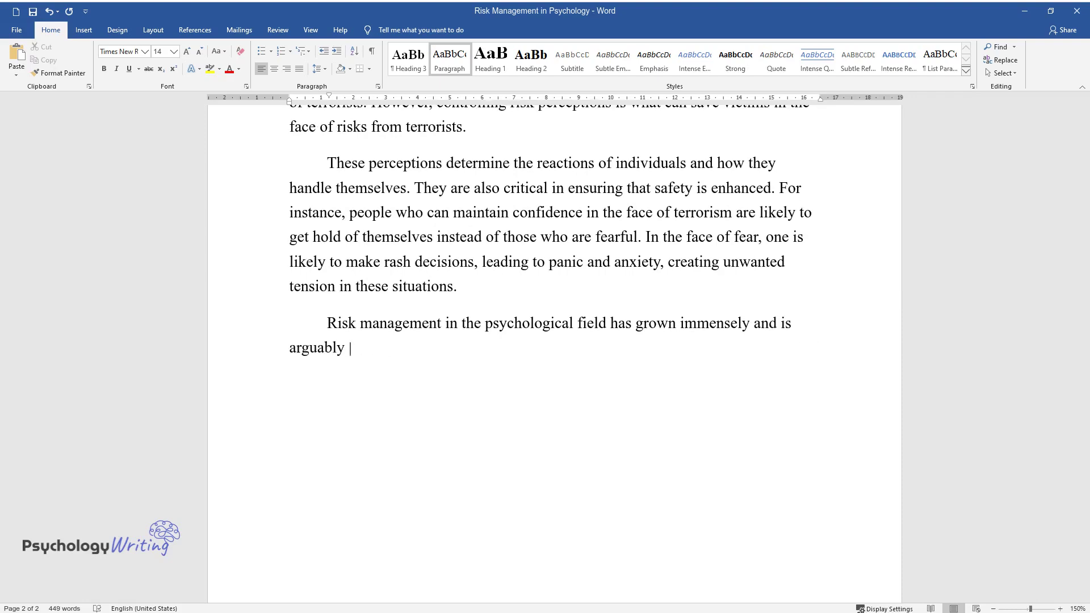
pyautogui.write('the starting point for safety. It i')
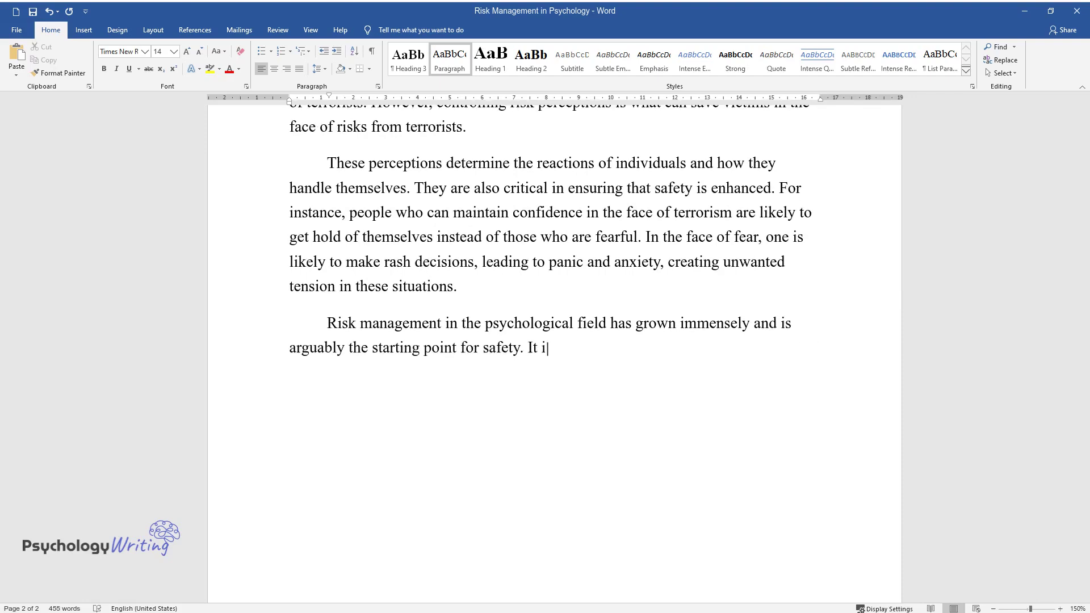
pyautogui.write('s essent')
pyautogui.write('ow its ps')
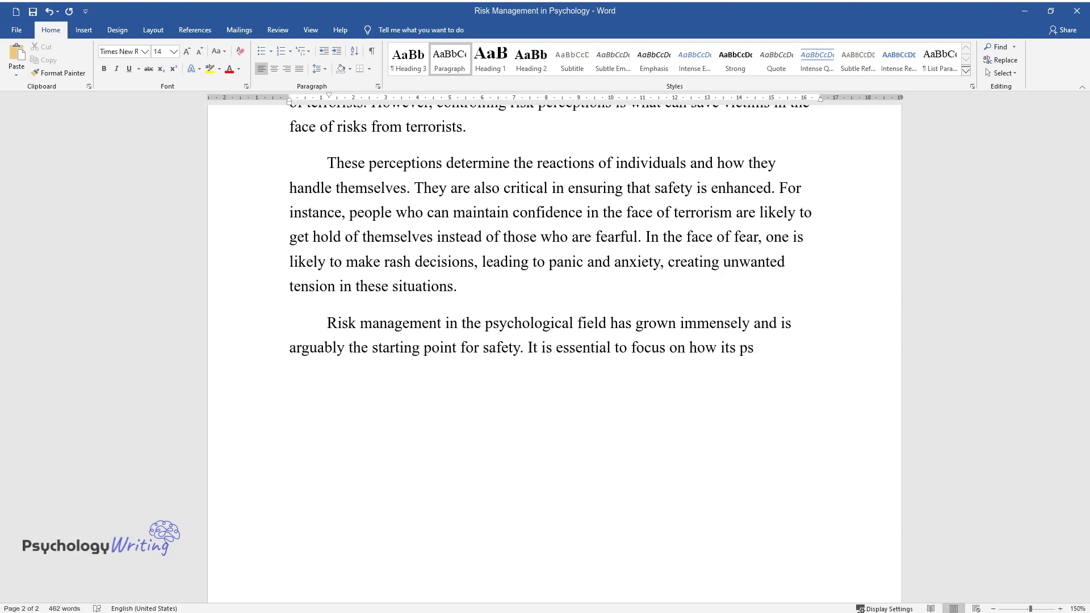
pyautogui.write('ychological aspects can be tailored')
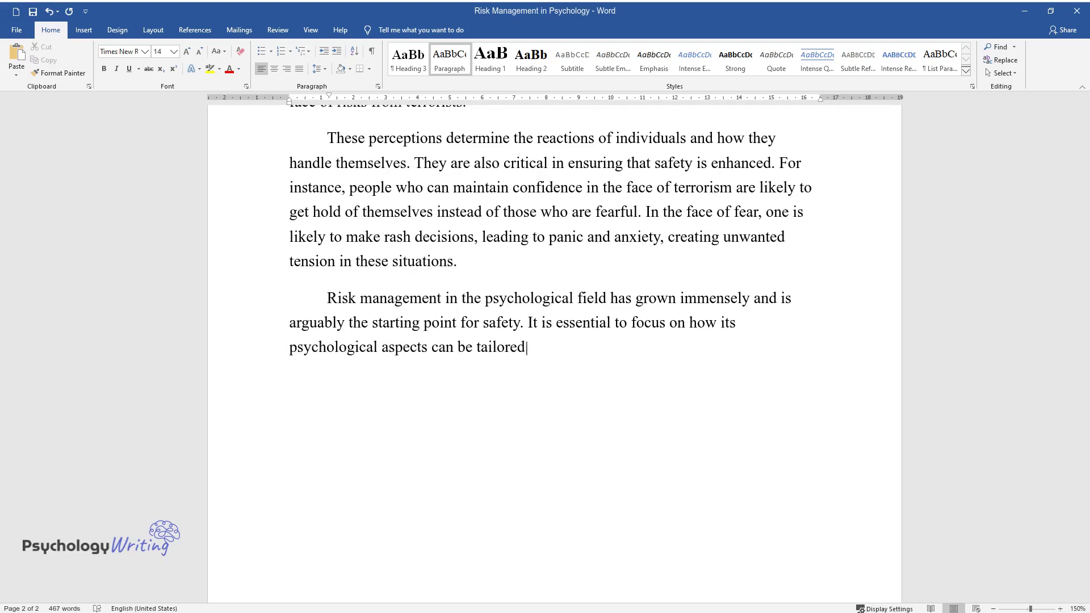
pyautogui.write(' to help individu')
pyautogui.write(' control ')
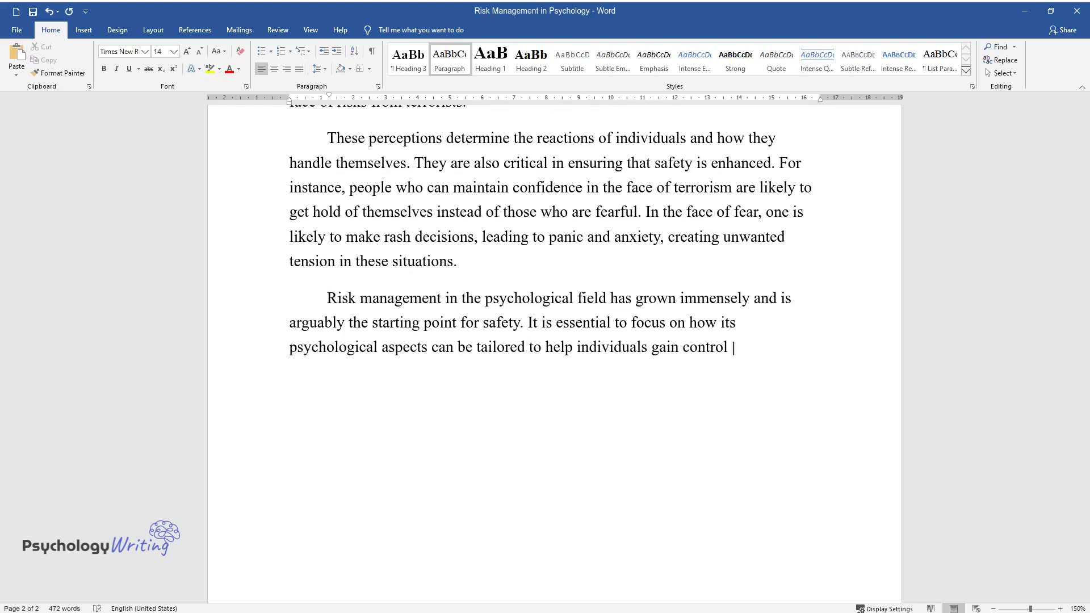
pyautogui.write('over their perceptions to identify')
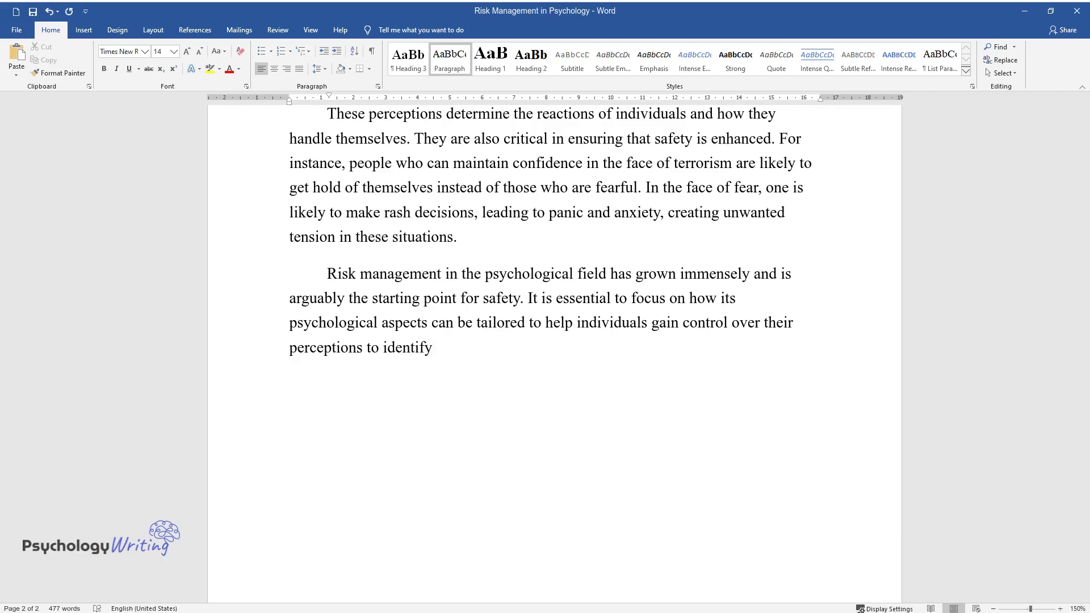
pyautogui.write(' risk, avoid it, or act accordingly')
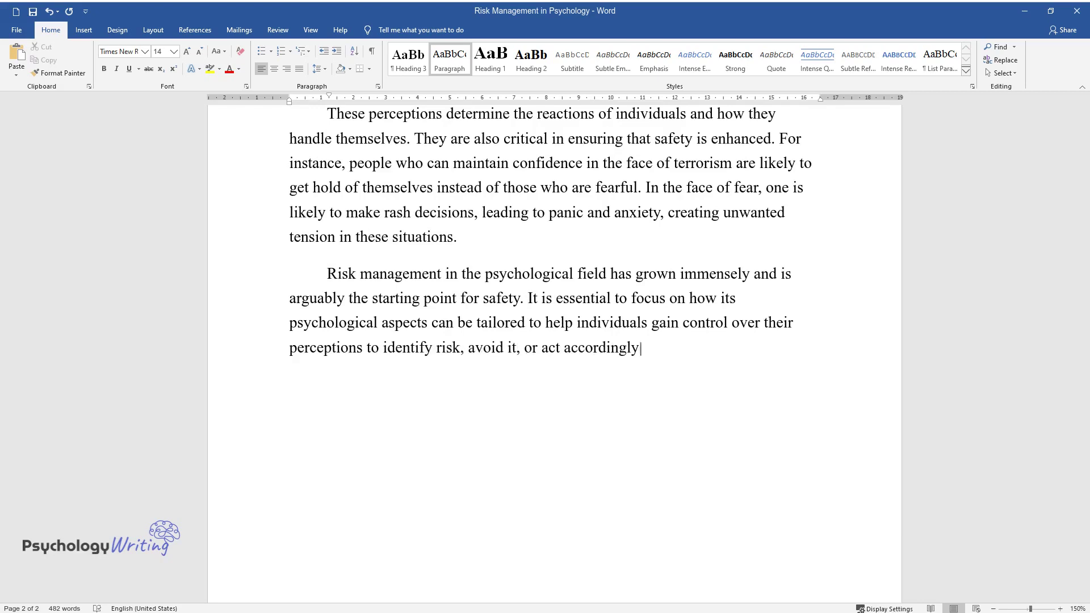
pyautogui.write('. As much as there is growing investment in predictive analytics, the')
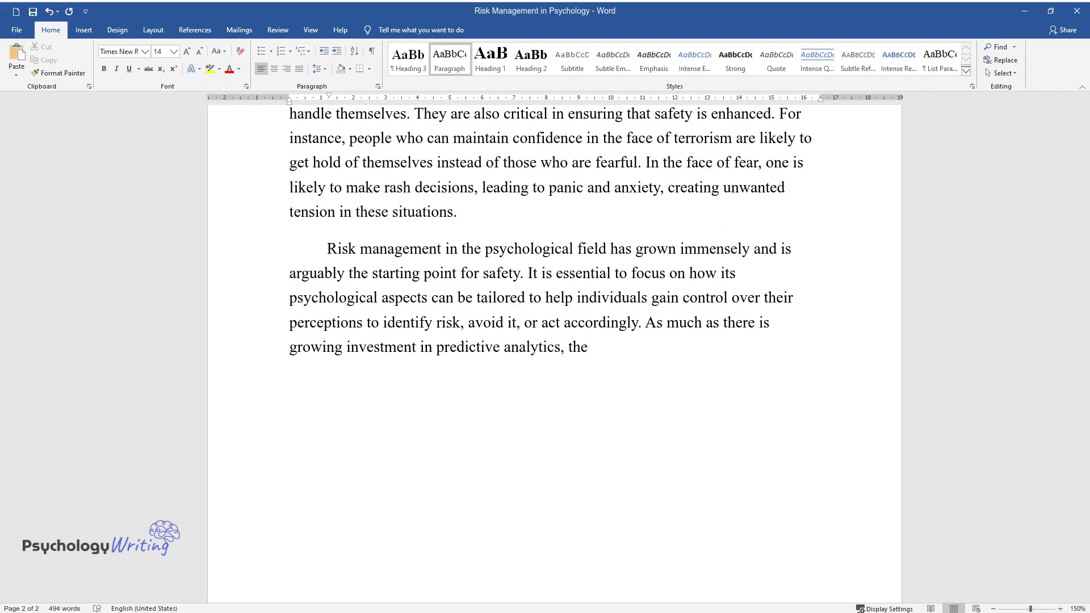
pyautogui.write(' understanding and investment in th')
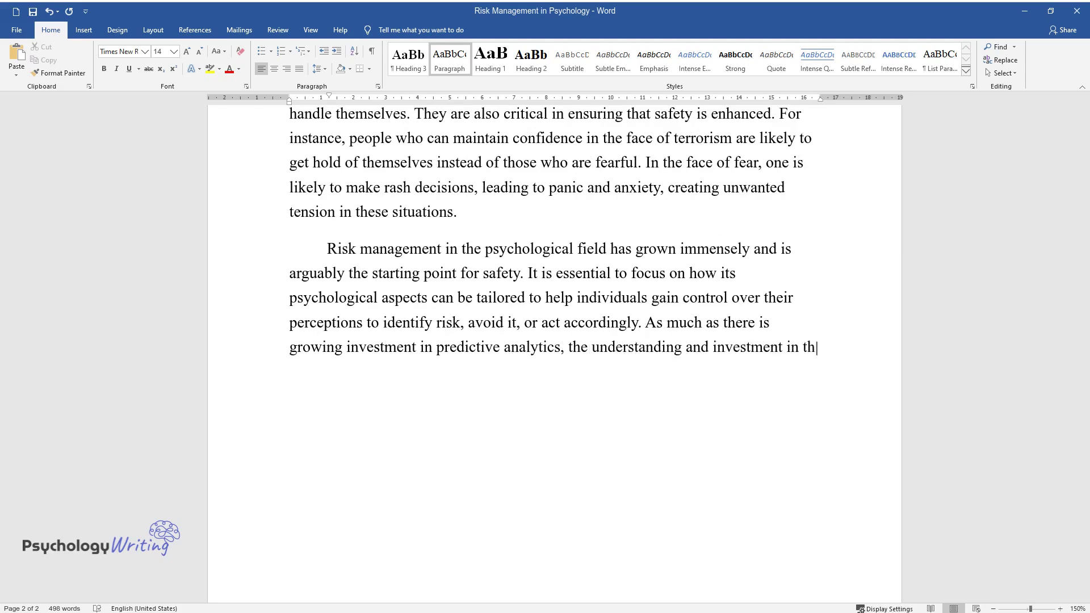
pyautogui.write('is concept elevat')
pyautogui.write("e a victim's position and ensure a better as")
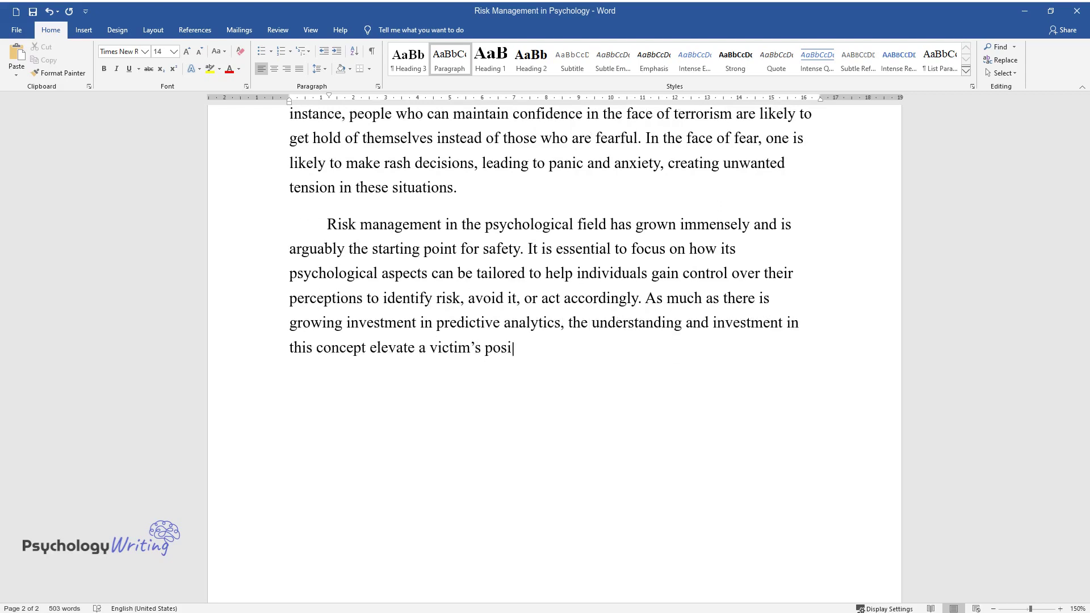
pyautogui.write('sessment')
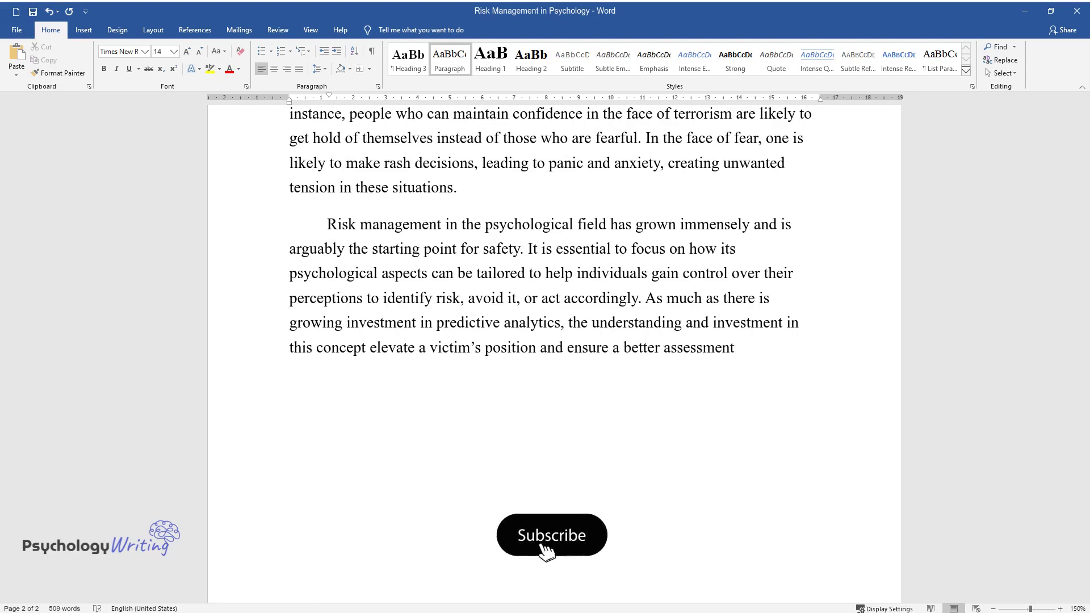
pyautogui.write(' of risk. Through it, safety is as')
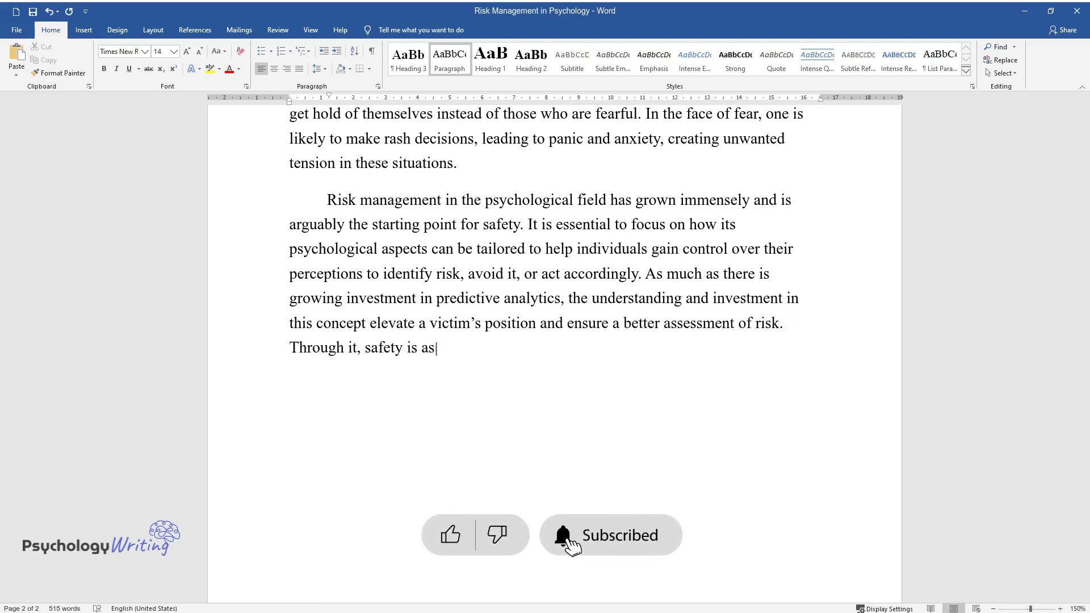
pyautogui.write('sured from within oneself as opposed to dependence on governm')
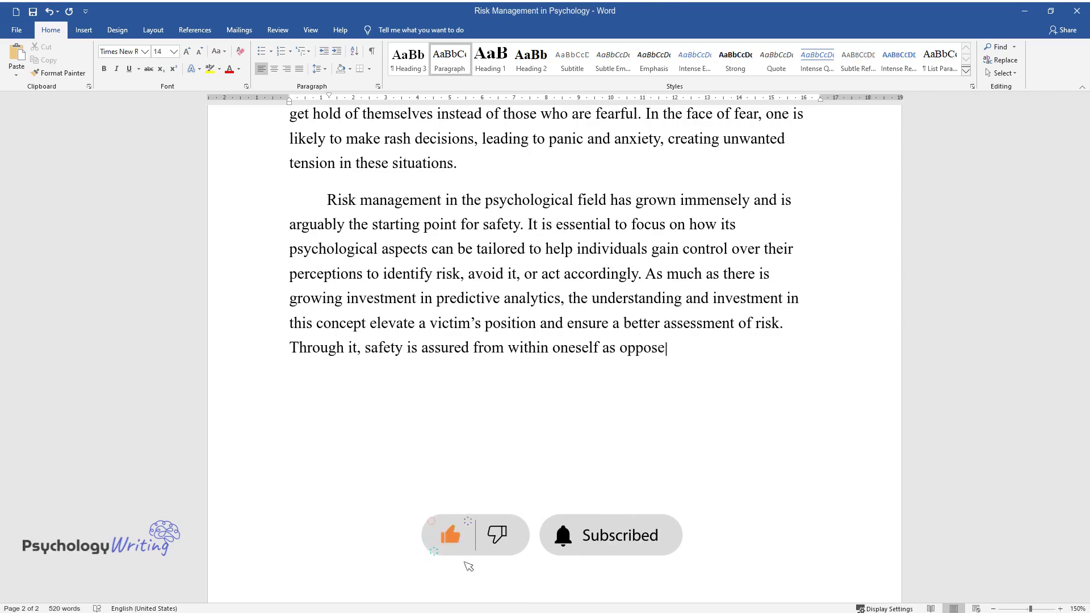
pyautogui.write('ent tech')
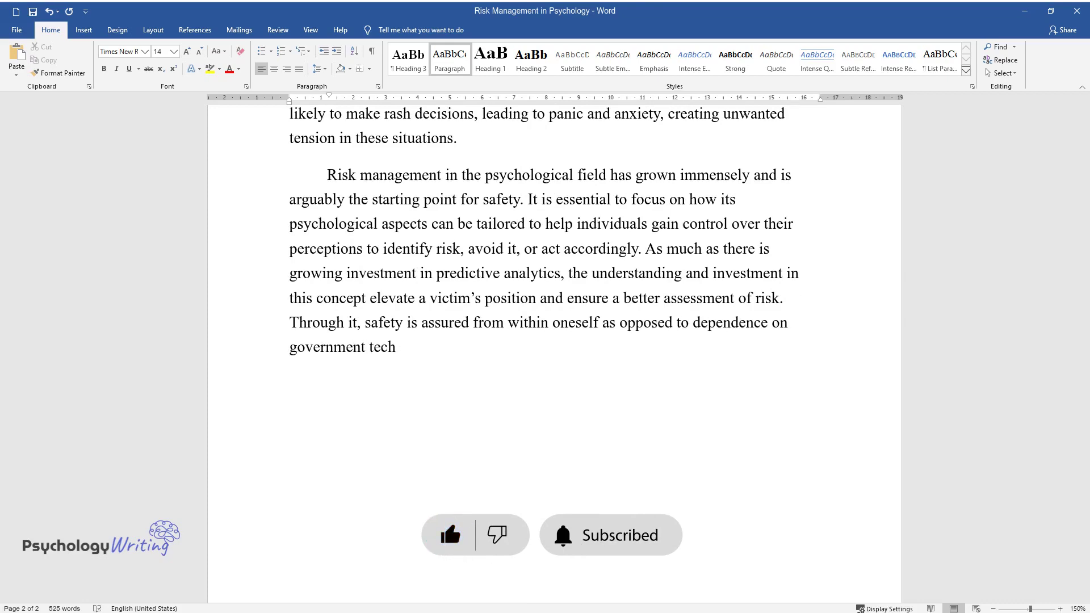